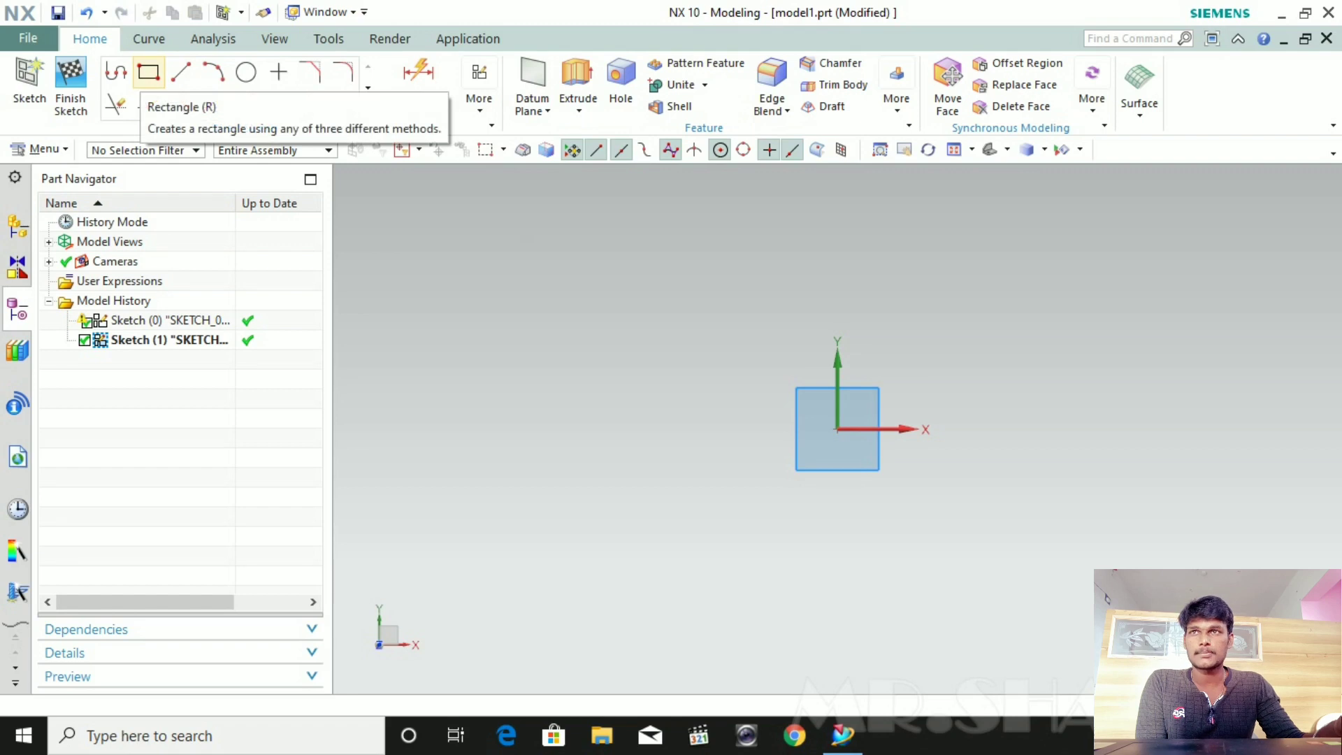
- Sketch a rectangle about 1270 mm wide and 570 mm high enclosing the origin
{"action": "left_click", "coordinate": [149, 72]}
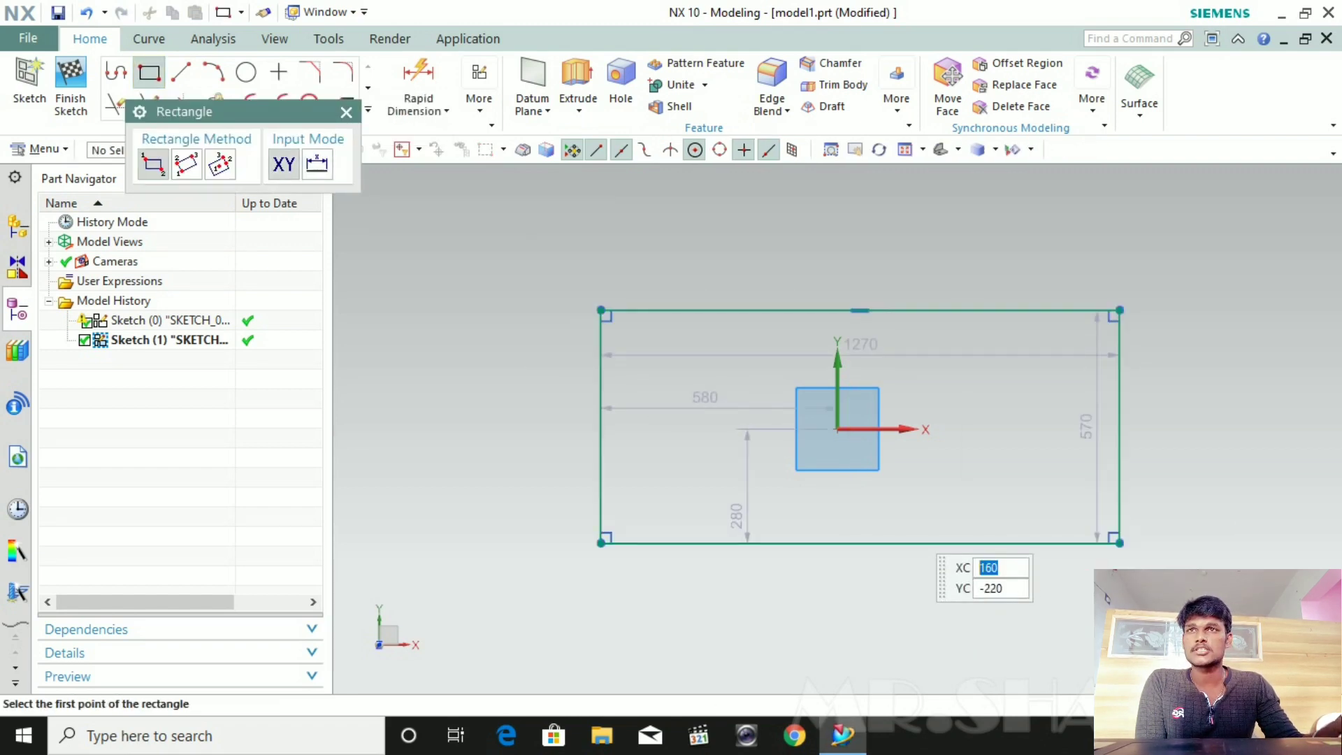
{"action": "left_click", "coordinate": [346, 112]}
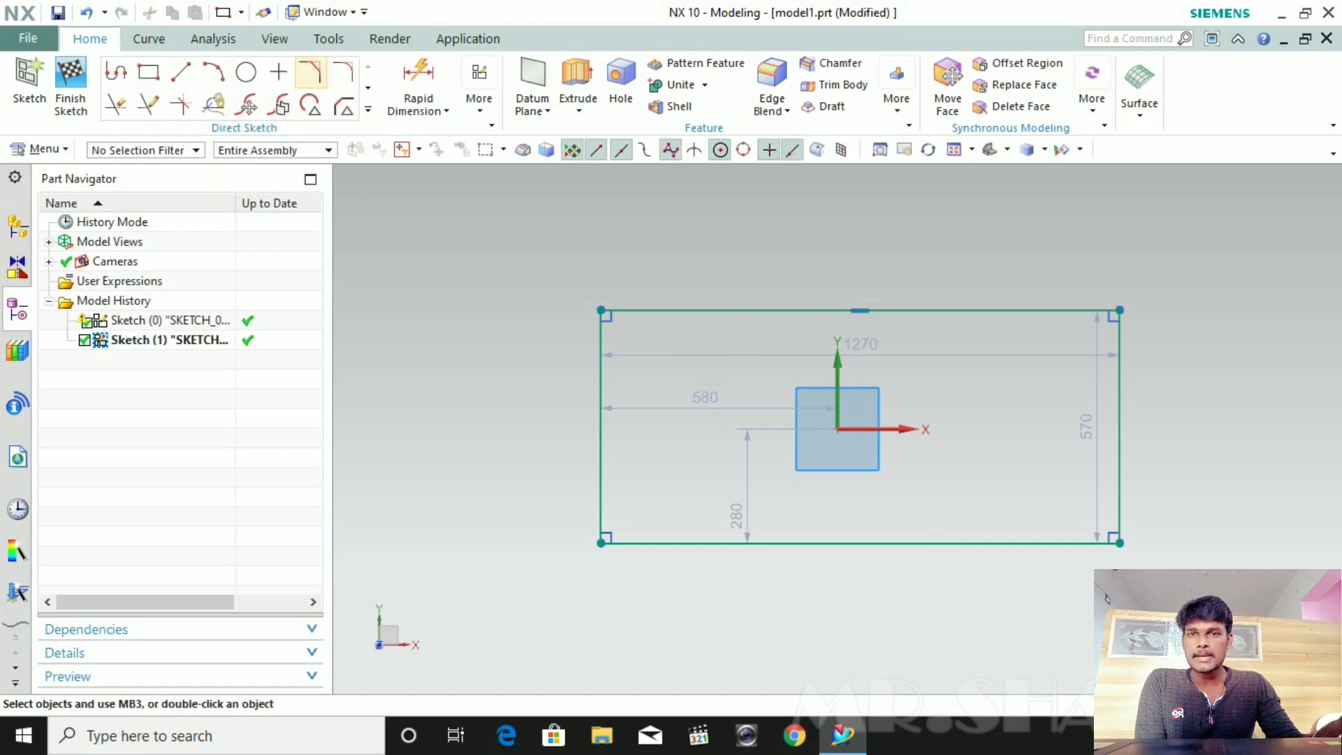
- Start an Offset and Angle chamfer between the rectangle's left and upper edges and set its distance to 200 mm
{"action": "left_click", "coordinate": [311, 72]}
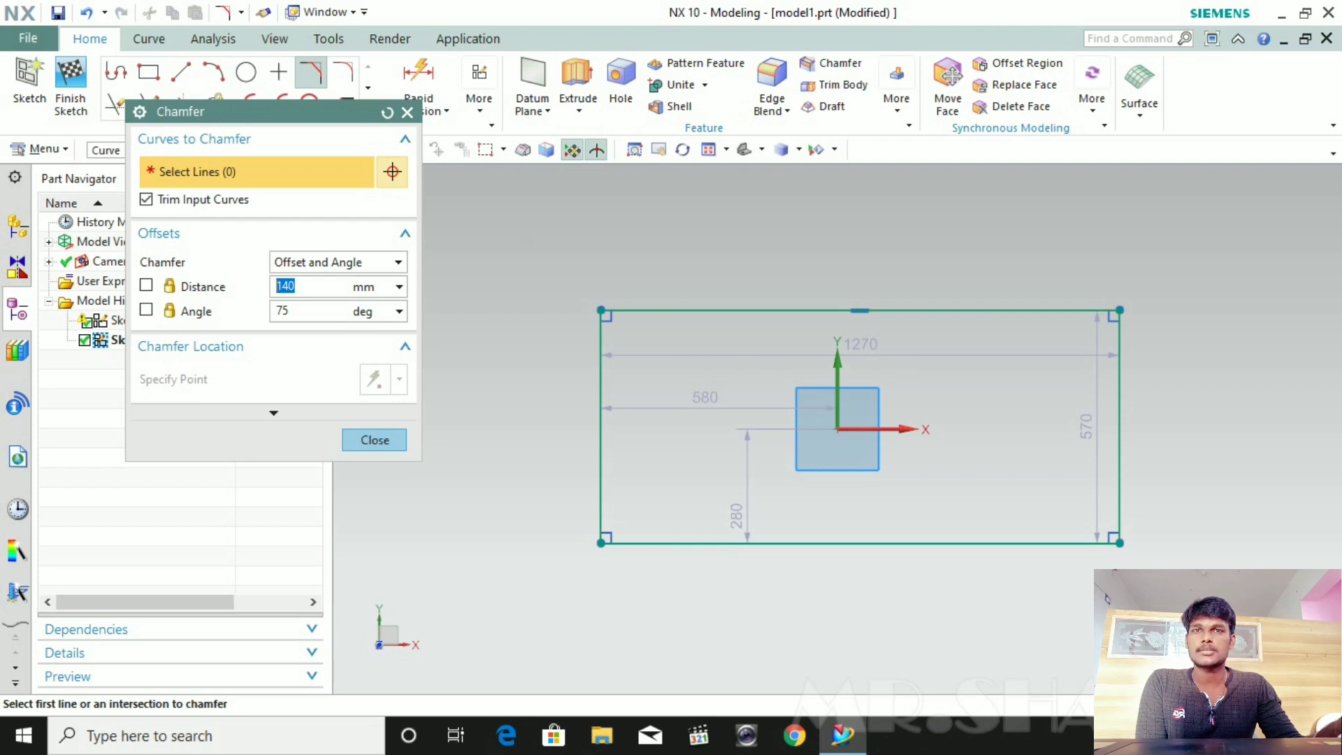
{"action": "left_click", "coordinate": [601, 414]}
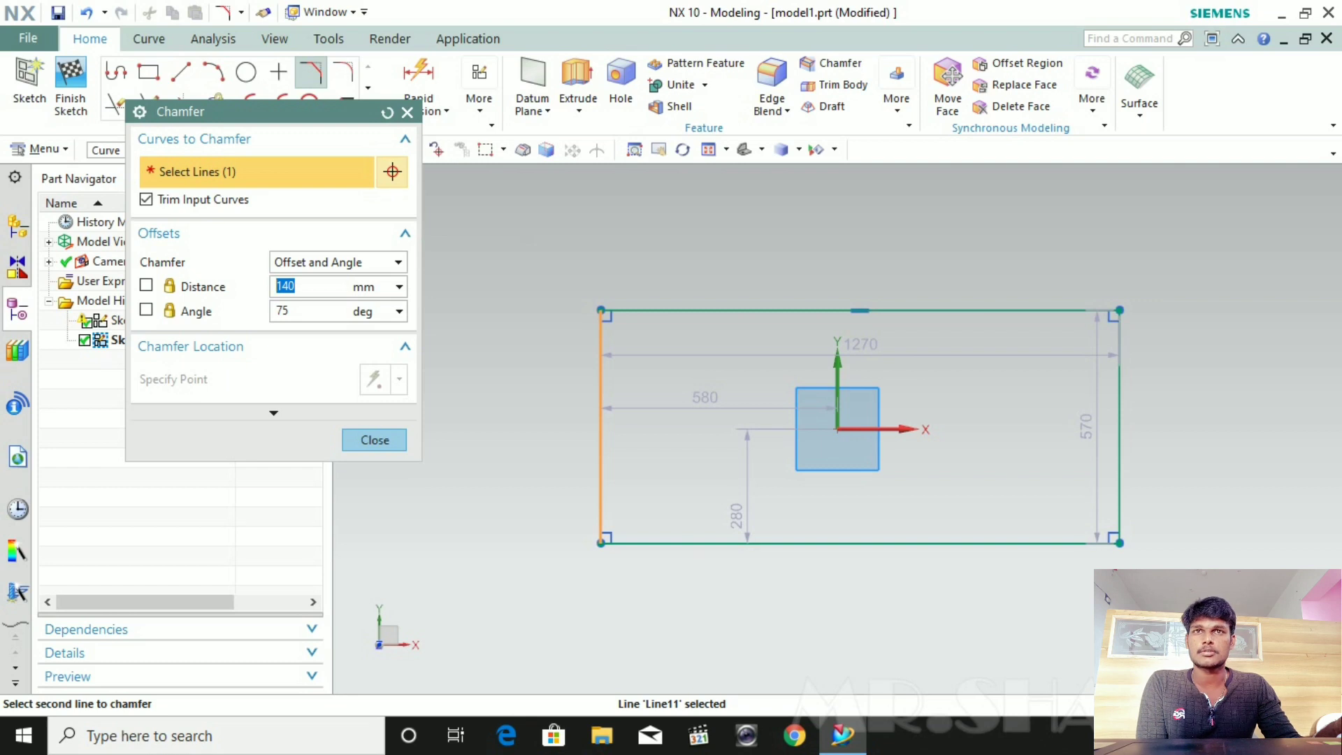
{"action": "left_click", "coordinate": [696, 311]}
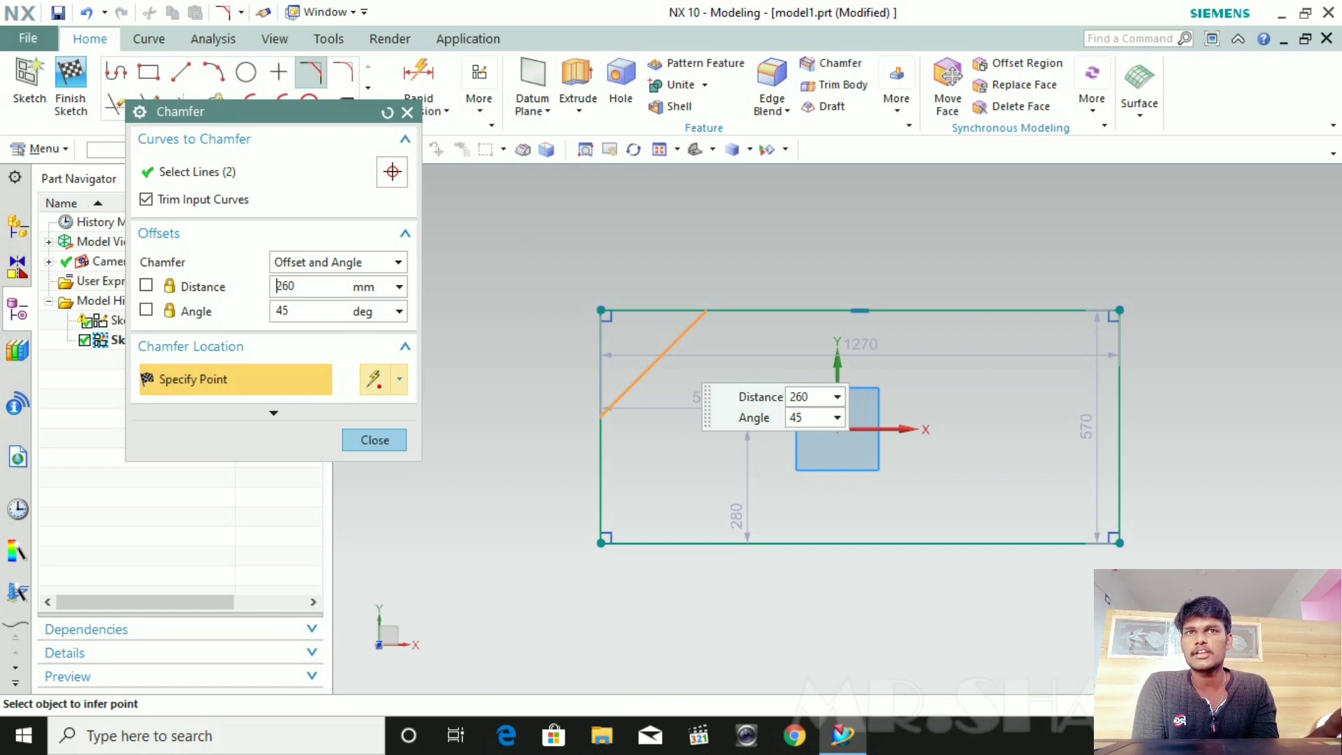
{"action": "key", "text": "Down"}
{"action": "key", "text": "Down"}
{"action": "key", "text": "Down"}
{"action": "key", "text": "Down"}
{"action": "key", "text": "Down"}
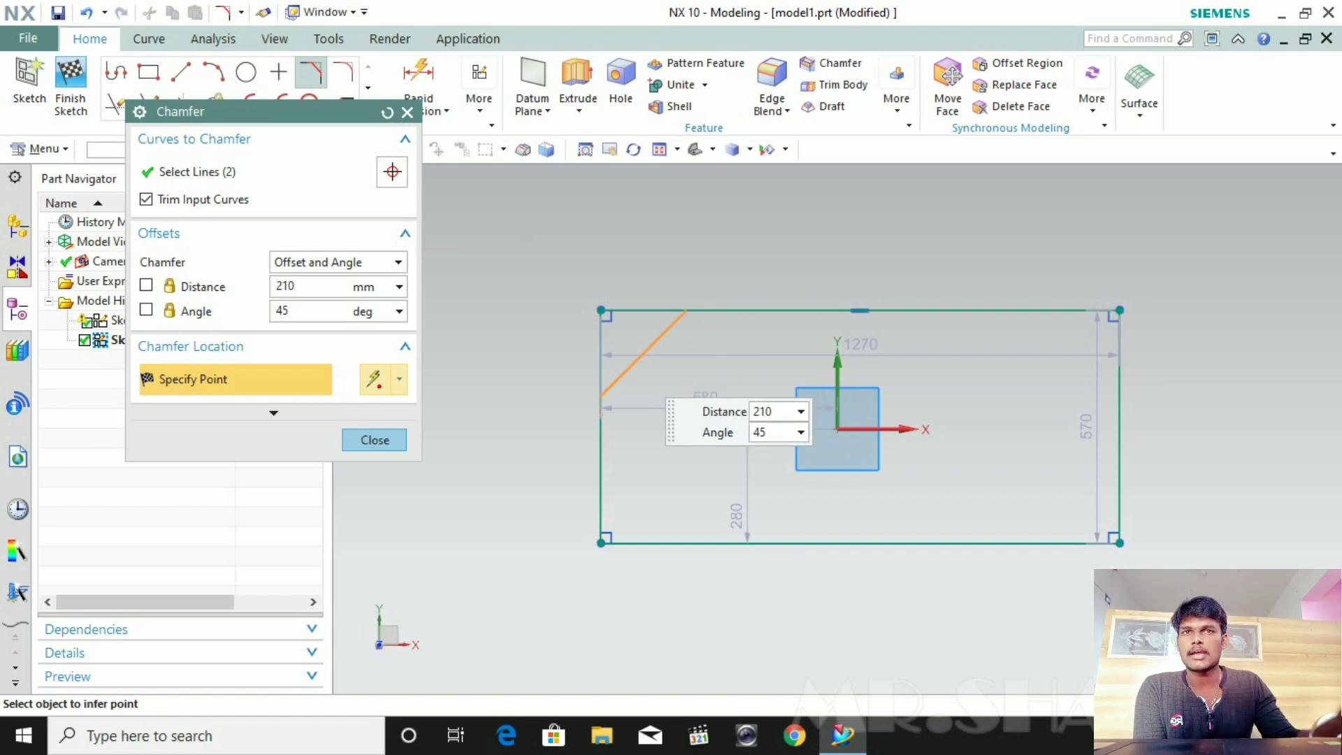
{"action": "type", "text": "6"}
{"action": "key", "text": "Delete"}
{"action": "key", "text": "Delete"}
{"action": "key", "text": "Home"}
{"action": "type", "text": "1"}
{"action": "key", "text": "Up"}
{"action": "key", "text": "Up"}
{"action": "key", "text": "Up"}
{"action": "key", "text": "Up"}
{"action": "key", "text": "Up"}
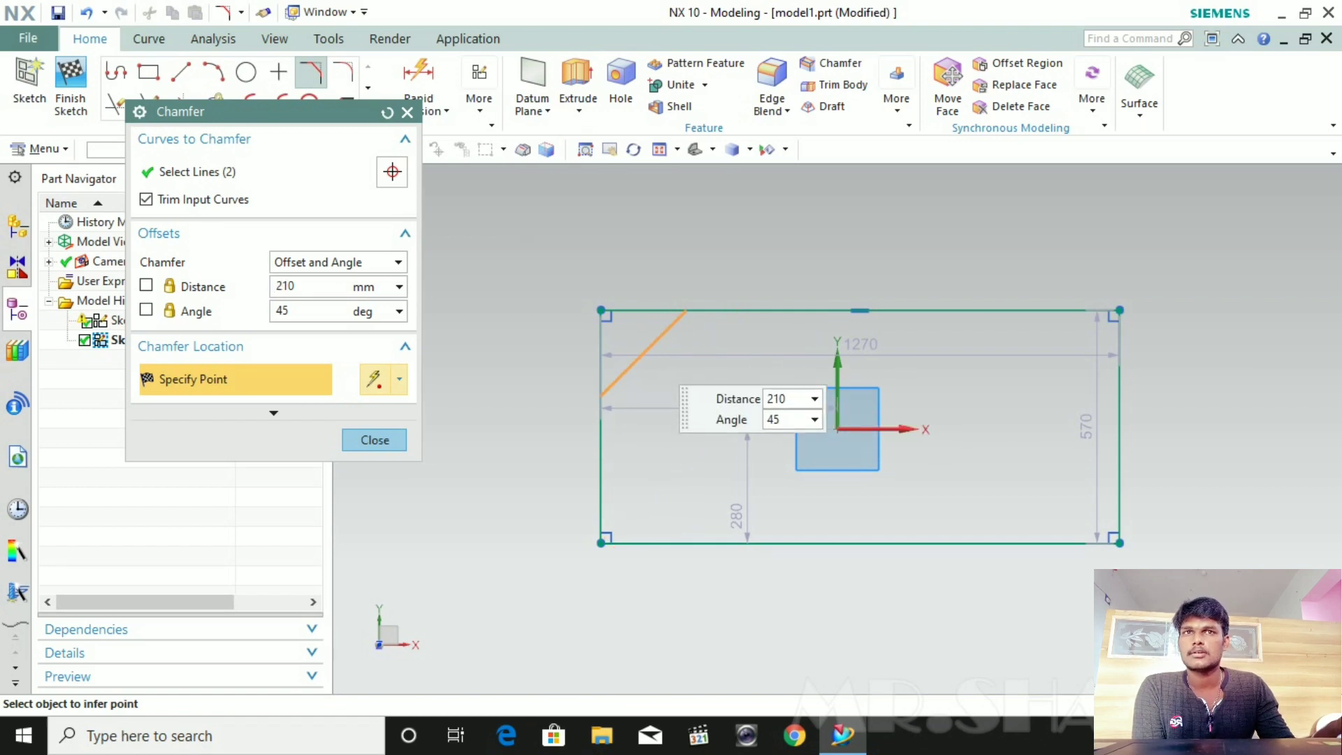
{"action": "key", "text": "Up"}
{"action": "type", "text": "2"}
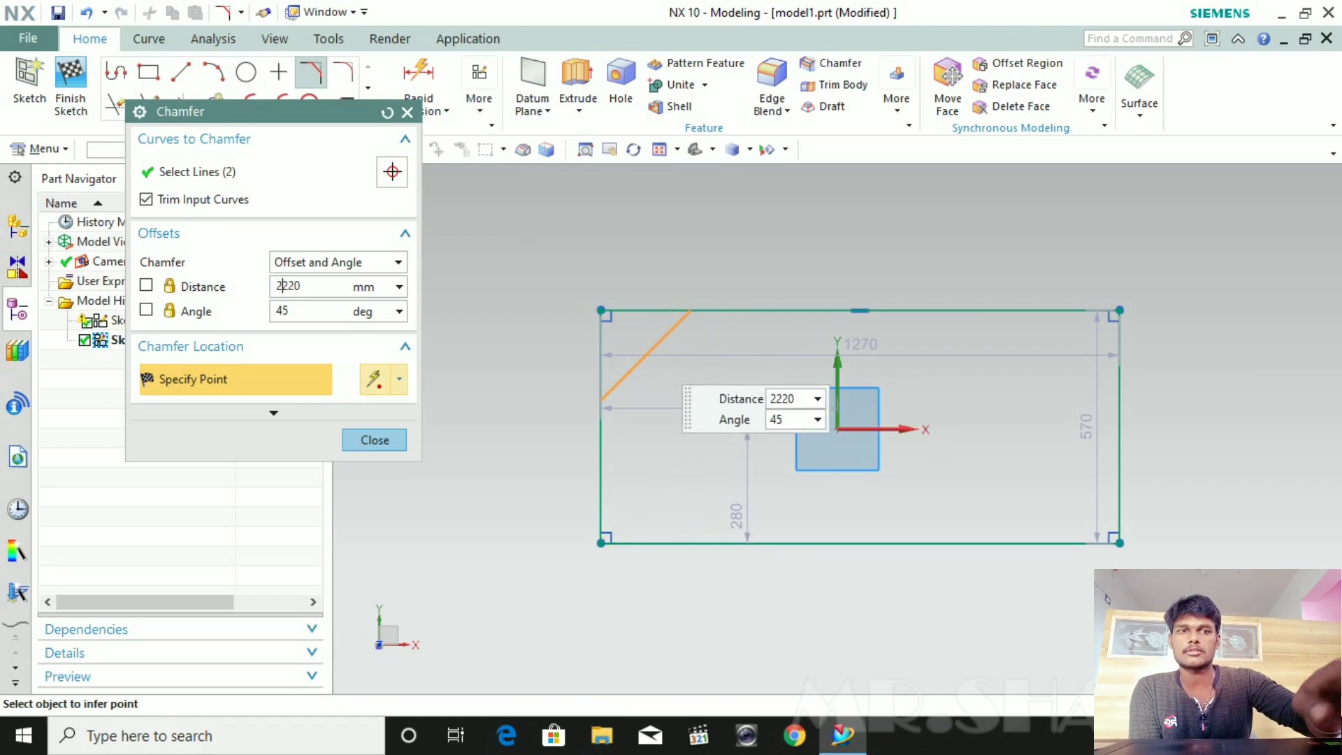
{"action": "key", "text": "Delete"}
{"action": "key", "text": "Delete"}
{"action": "key", "text": "Delete"}
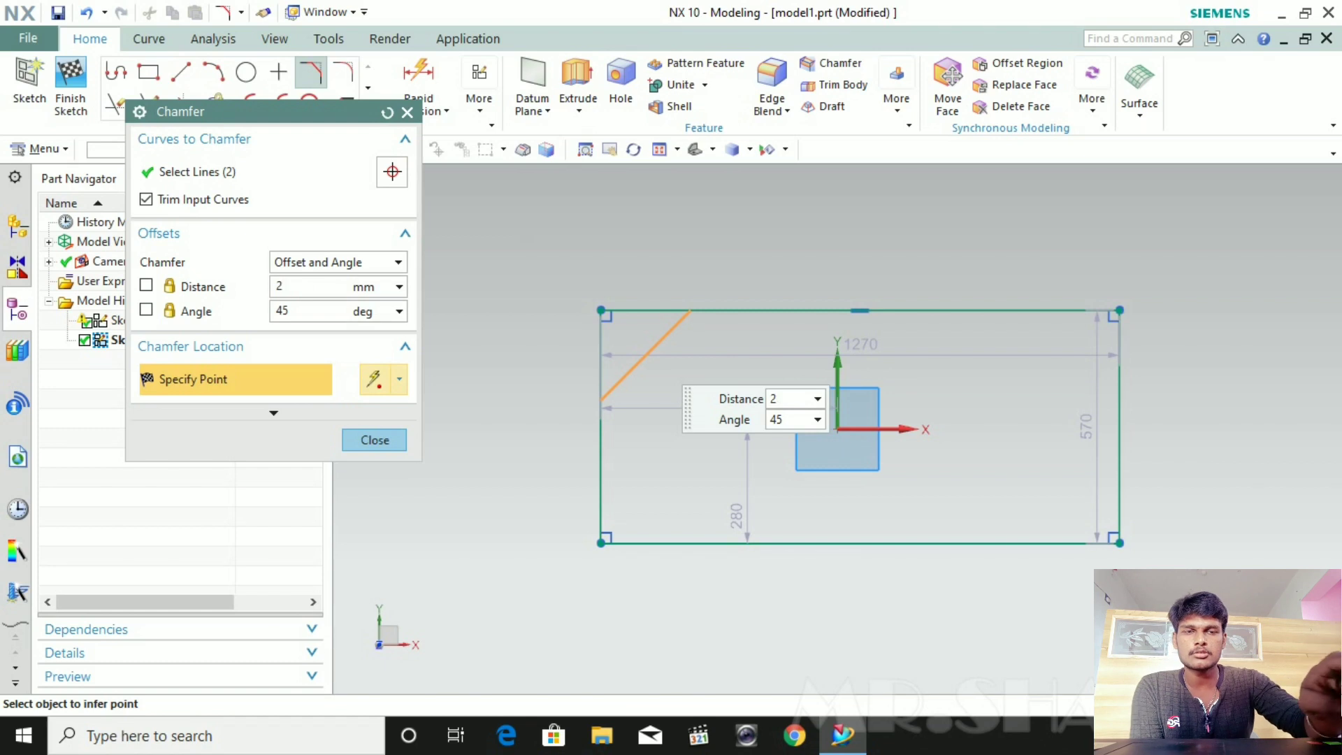
{"action": "type", "text": "00"}
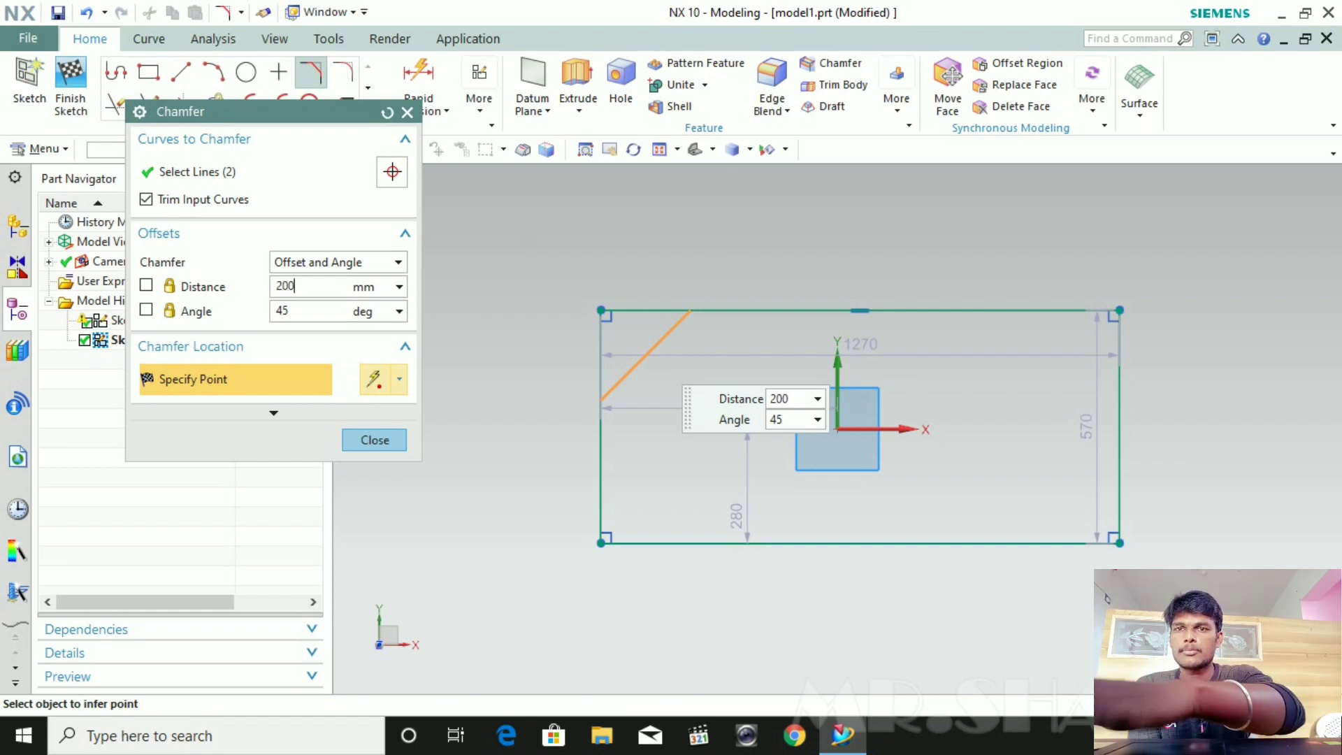
{"action": "key", "text": "Return"}
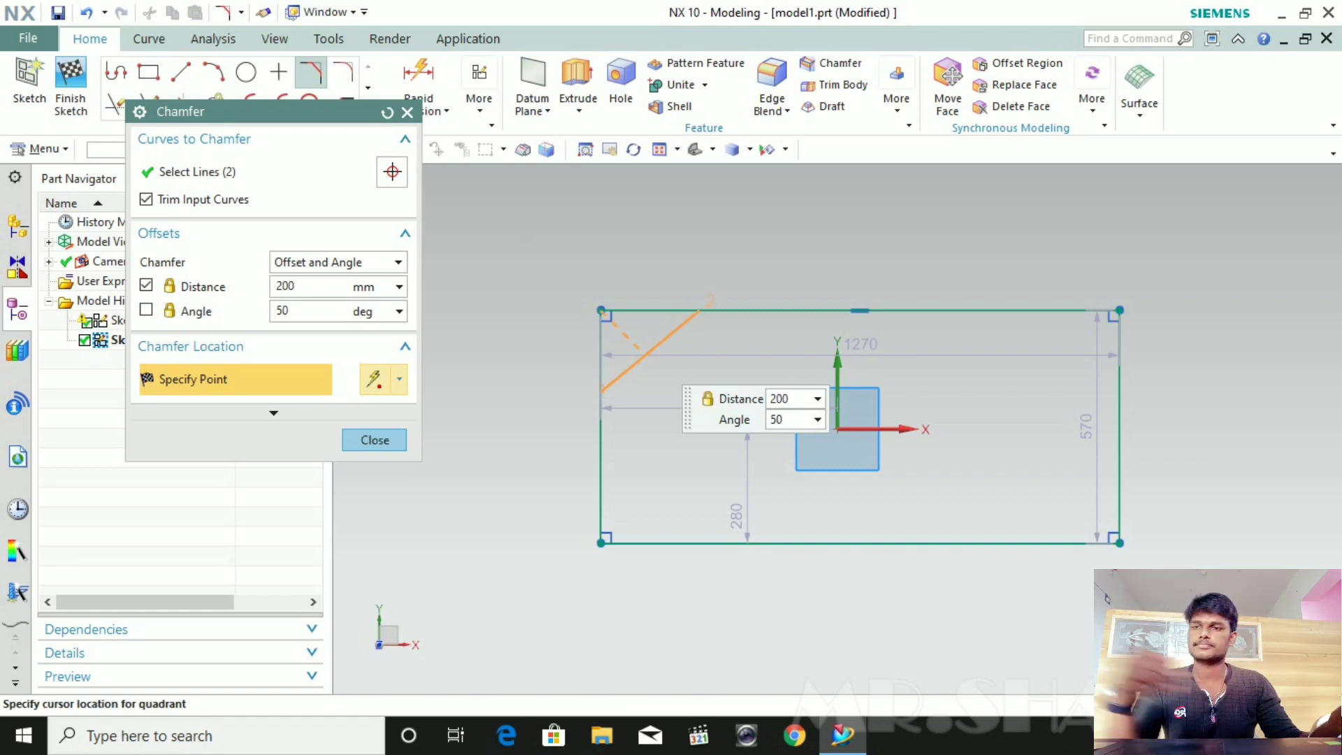
- Set the chamfer angle to 45 degrees and finish the chamfer at the rectangle's upper-left corner
{"action": "key", "text": "Tab"}
{"action": "key", "text": "Tab"}
{"action": "key", "text": "Tab"}
{"action": "key", "text": "Tab"}
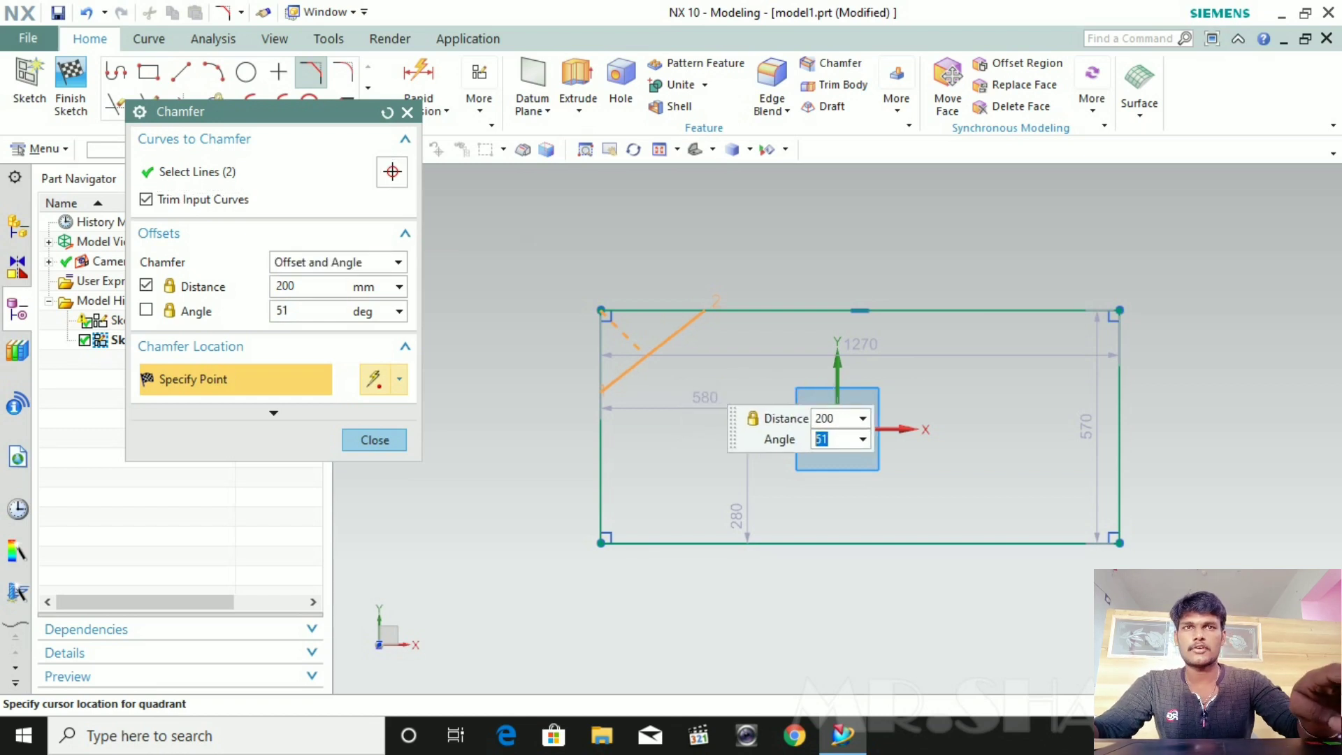
{"action": "type", "text": "45"}
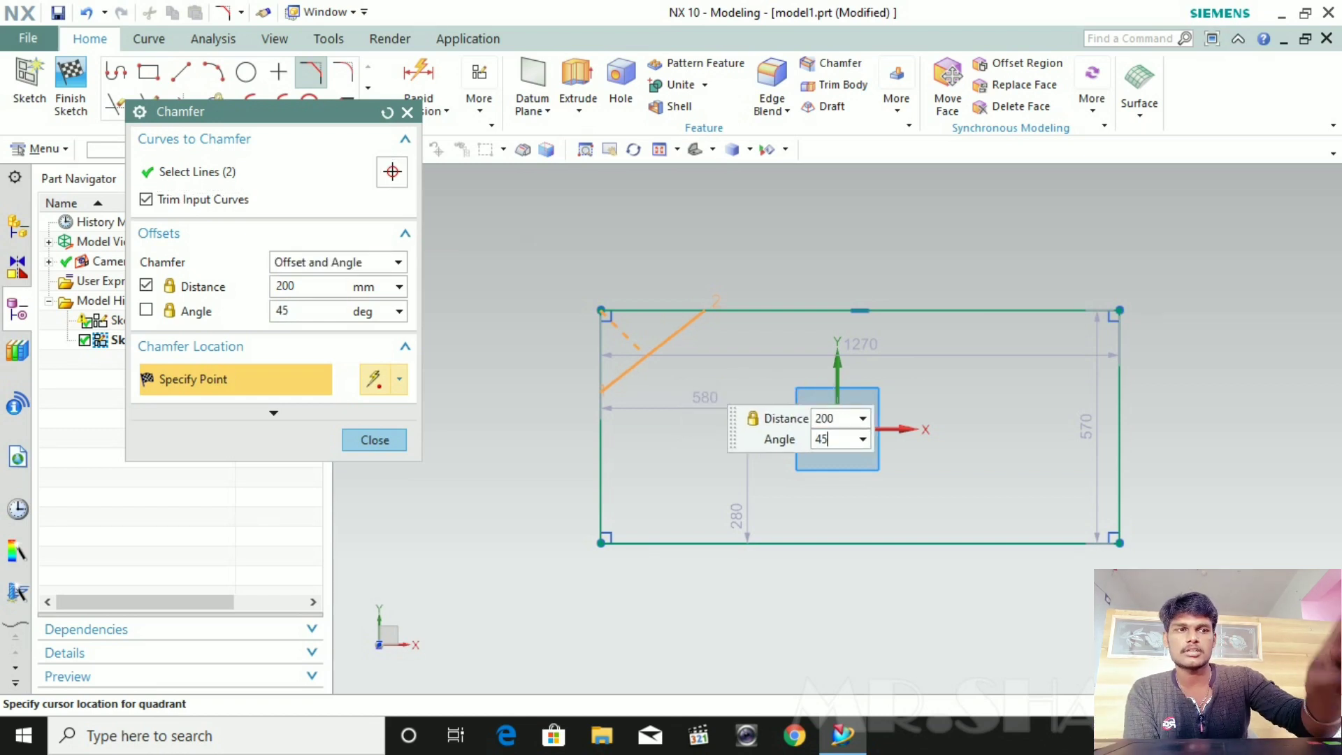
{"action": "key", "text": "Return"}
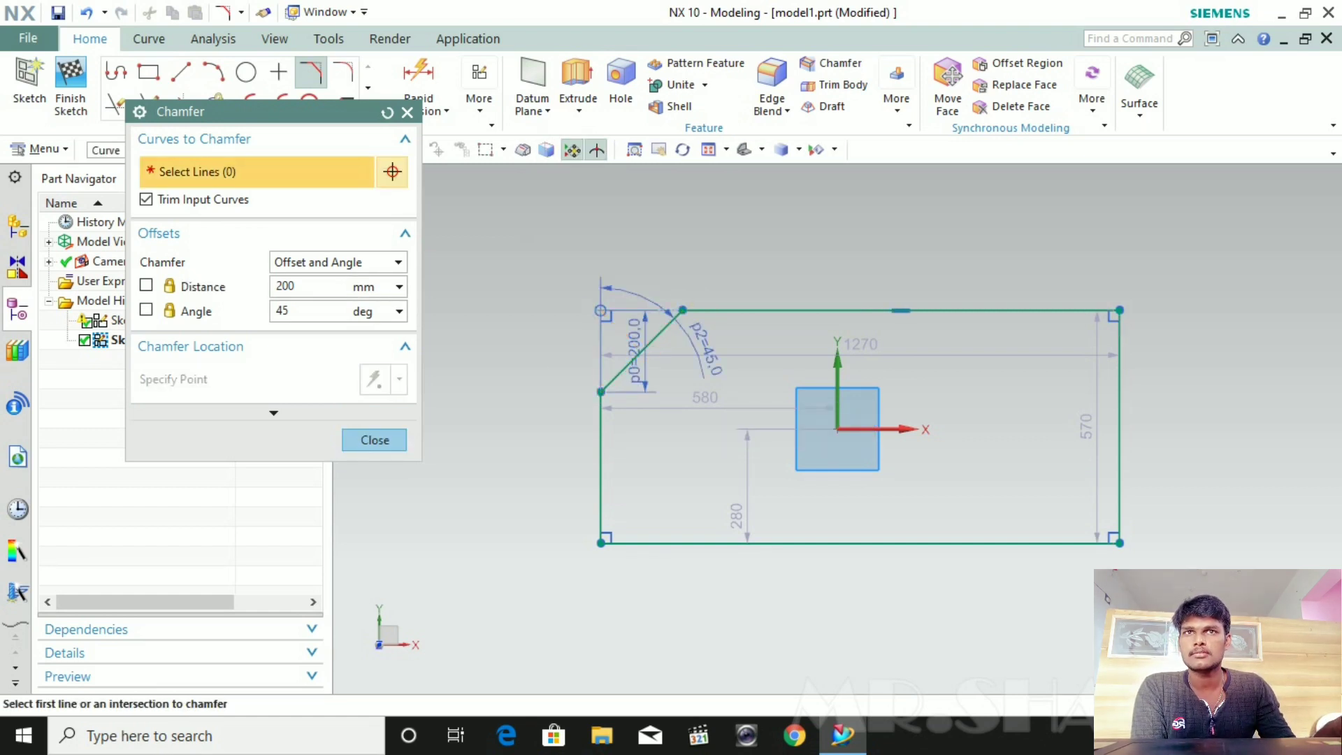
{"action": "key", "text": "Escape"}
- Create a Symmetric chamfer with a distance of 200 mm between the rectangle's upper and right edges
{"action": "scroll", "coordinate": [706, 322], "scroll_direction": "up", "scroll_amount": 3}
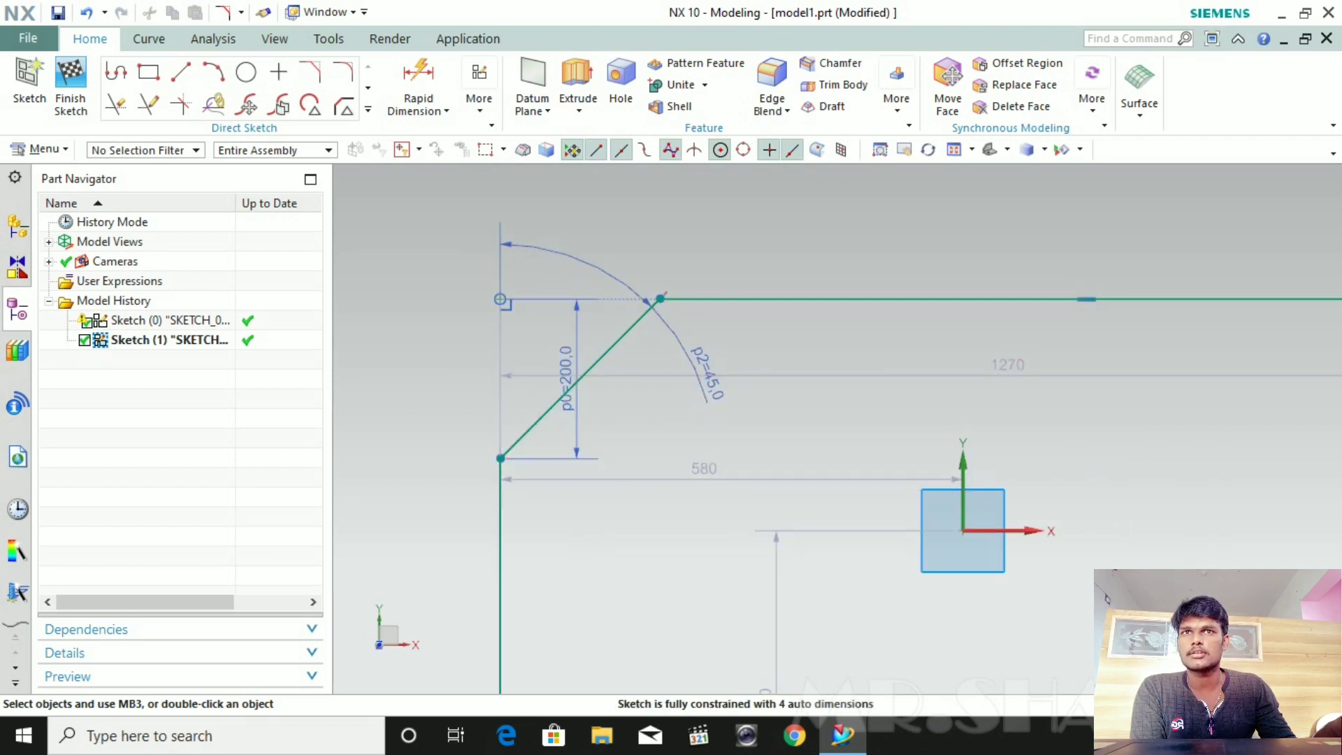
{"action": "scroll", "coordinate": [489, 374], "scroll_direction": "down", "scroll_amount": 2}
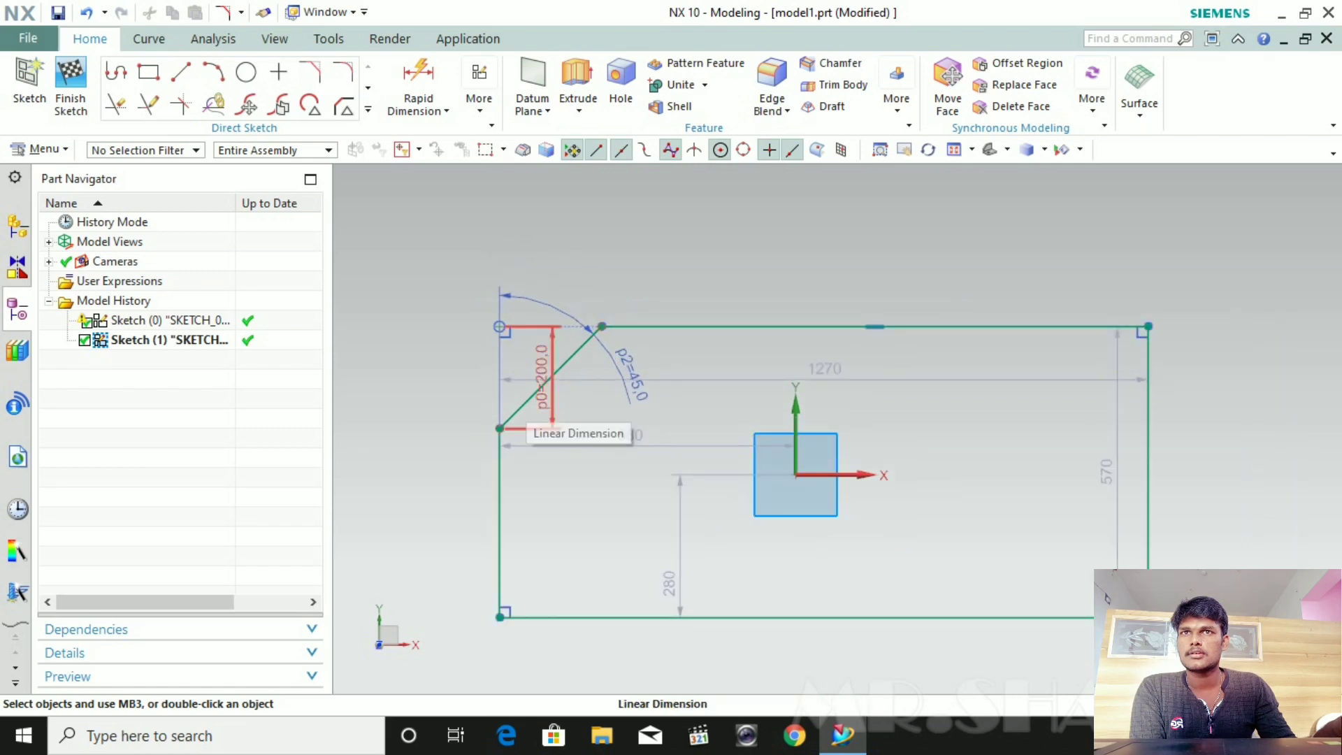
{"action": "scroll", "coordinate": [541, 397], "scroll_direction": "down", "scroll_amount": 1}
{"action": "scroll", "coordinate": [514, 433], "scroll_direction": "down", "scroll_amount": 1}
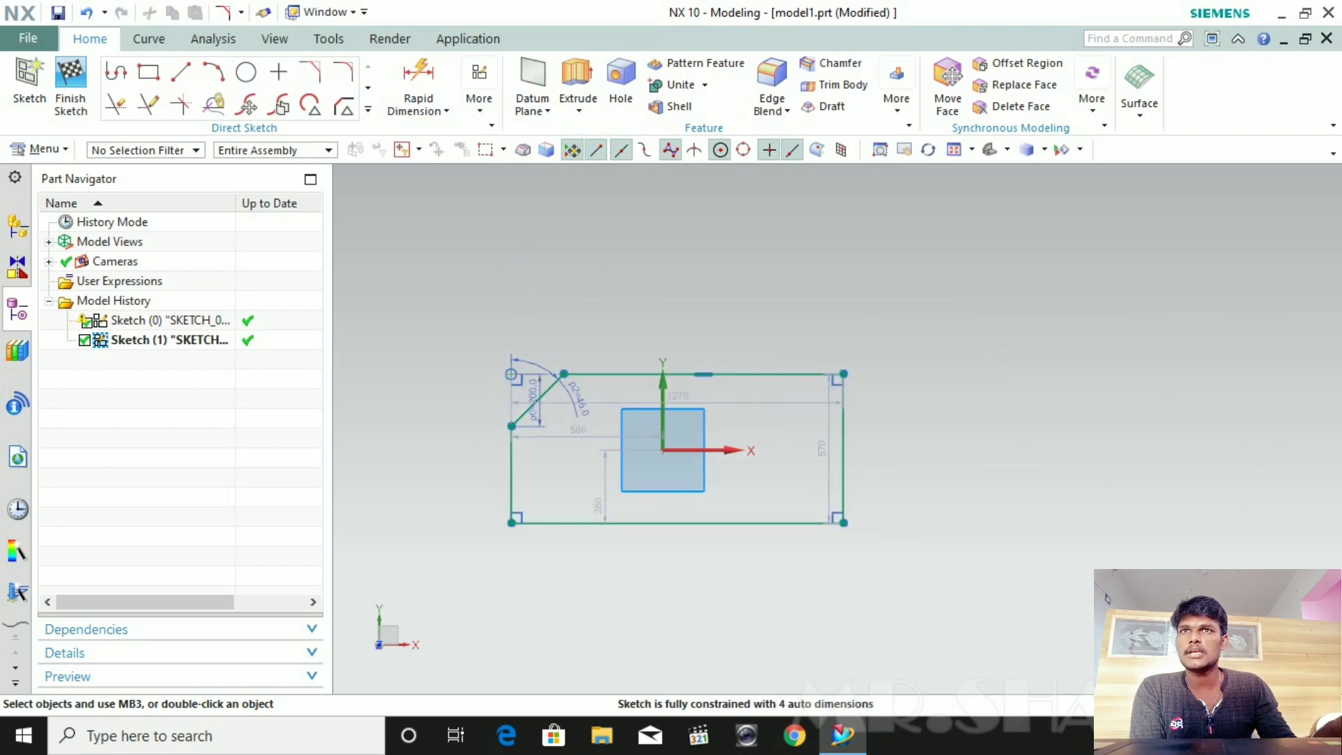
{"action": "scroll", "coordinate": [514, 434], "scroll_direction": "up", "scroll_amount": 3}
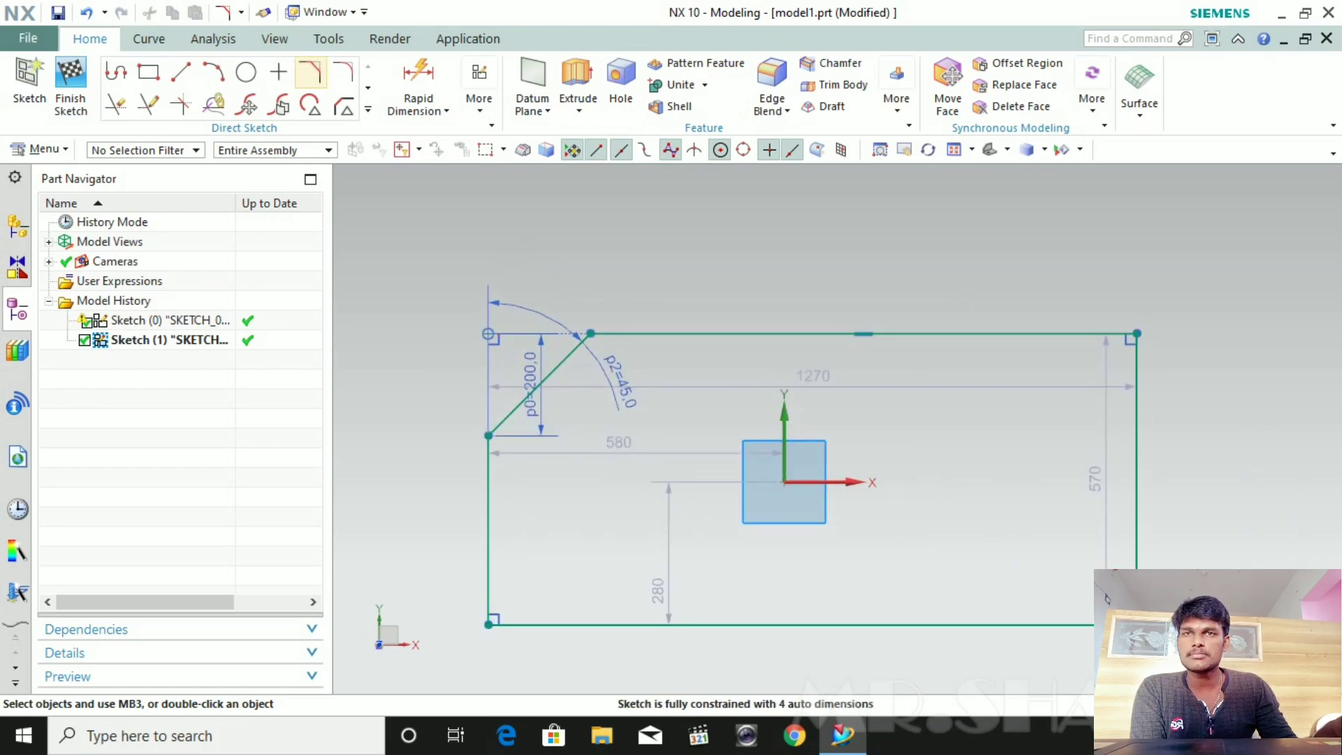
{"action": "left_click", "coordinate": [310, 72]}
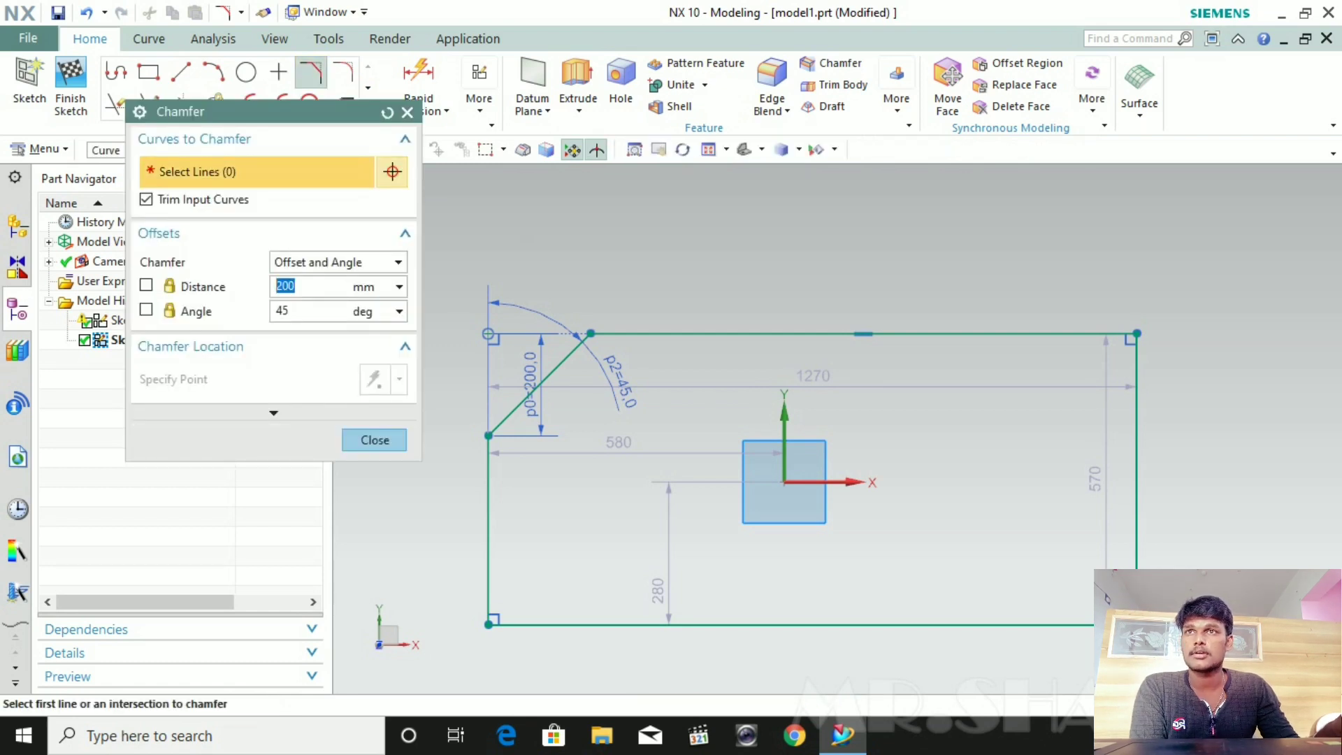
{"action": "left_click", "coordinate": [398, 263]}
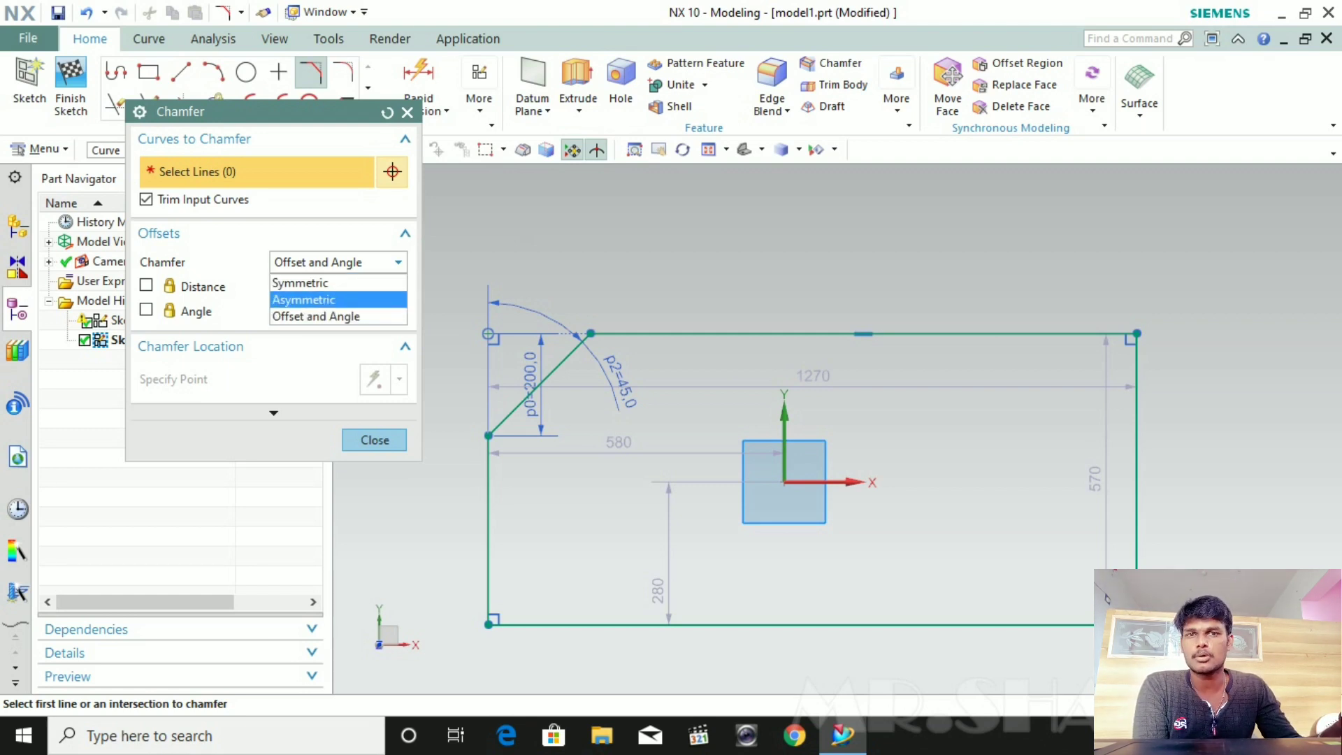
{"action": "left_click", "coordinate": [304, 299]}
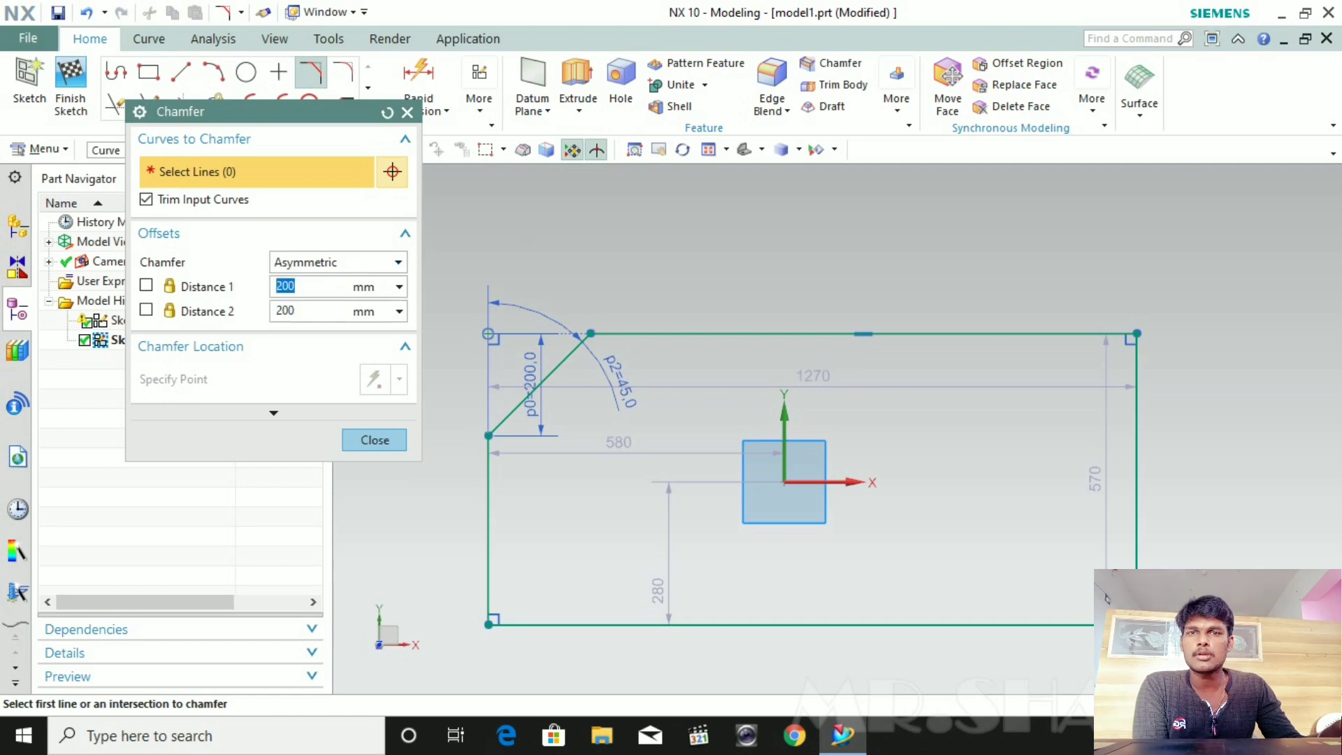
{"action": "left_click", "coordinate": [338, 262]}
{"action": "left_click", "coordinate": [304, 281]}
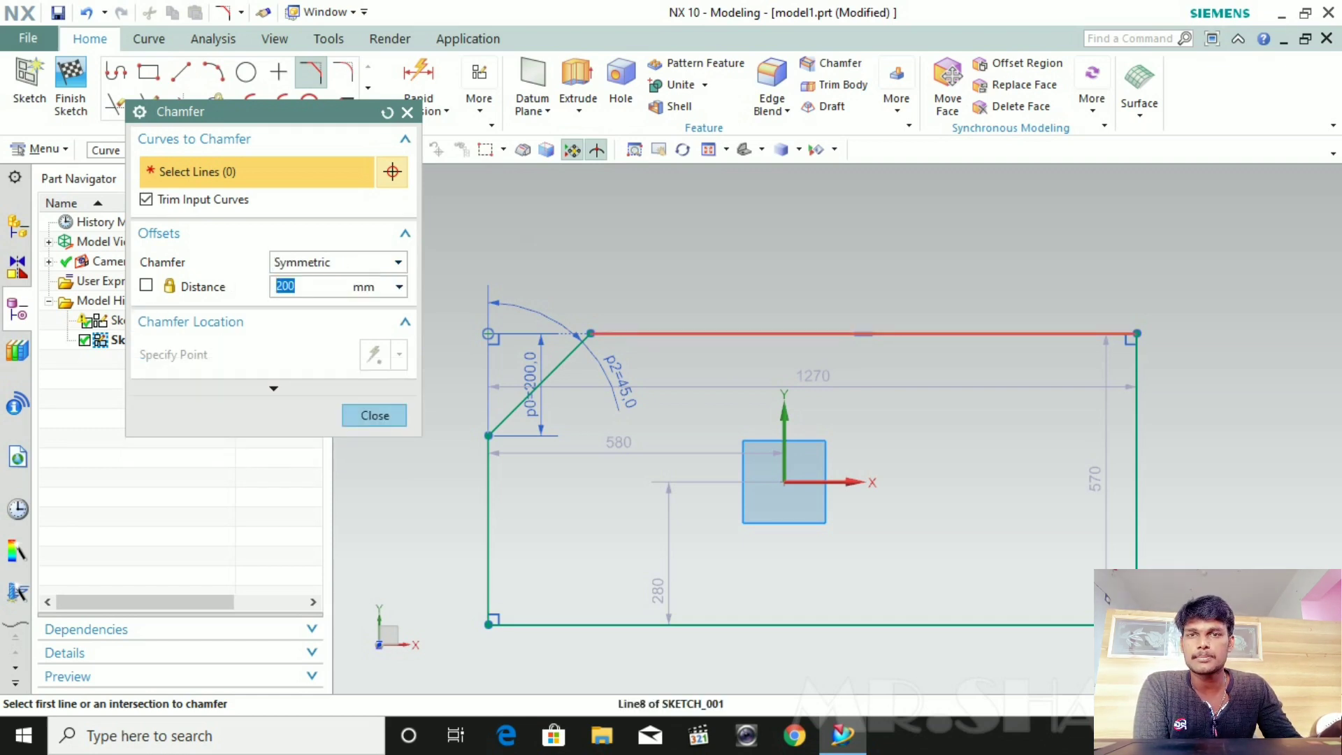
{"action": "left_click", "coordinate": [1049, 334]}
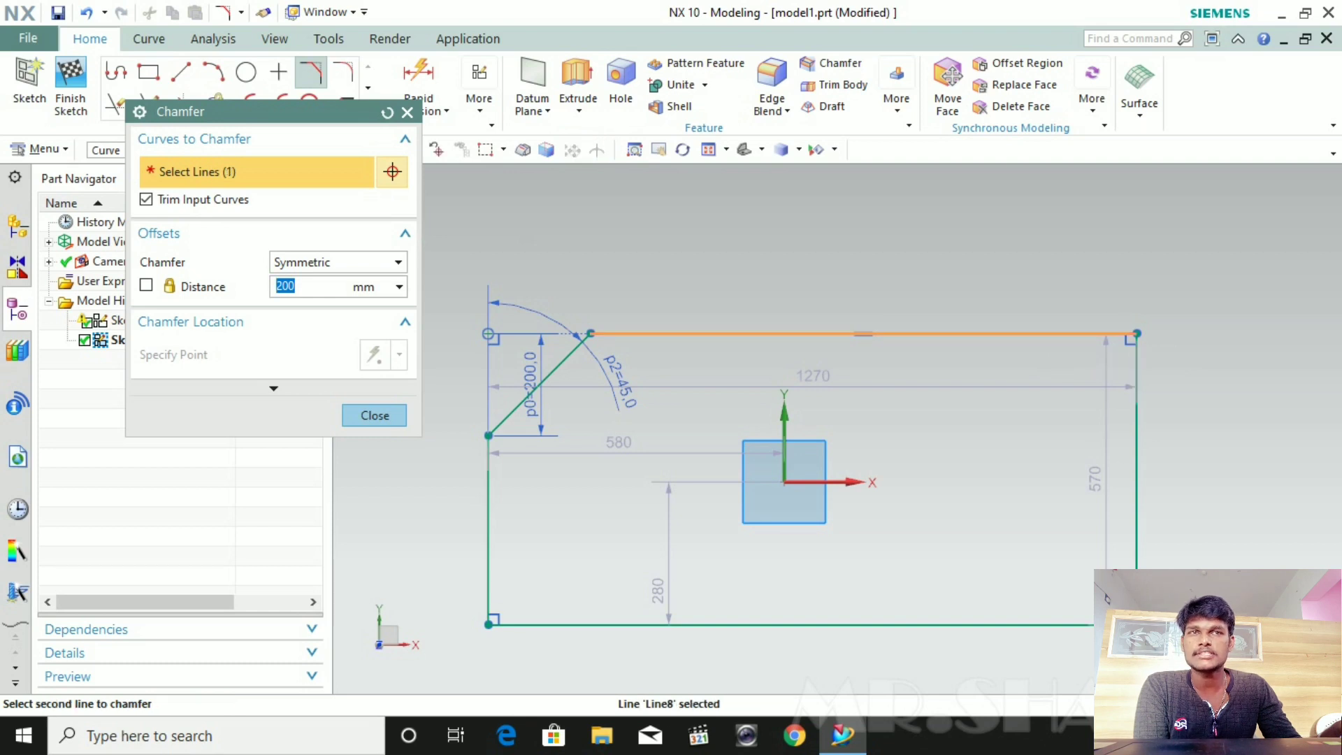
{"action": "left_click", "coordinate": [1137, 465]}
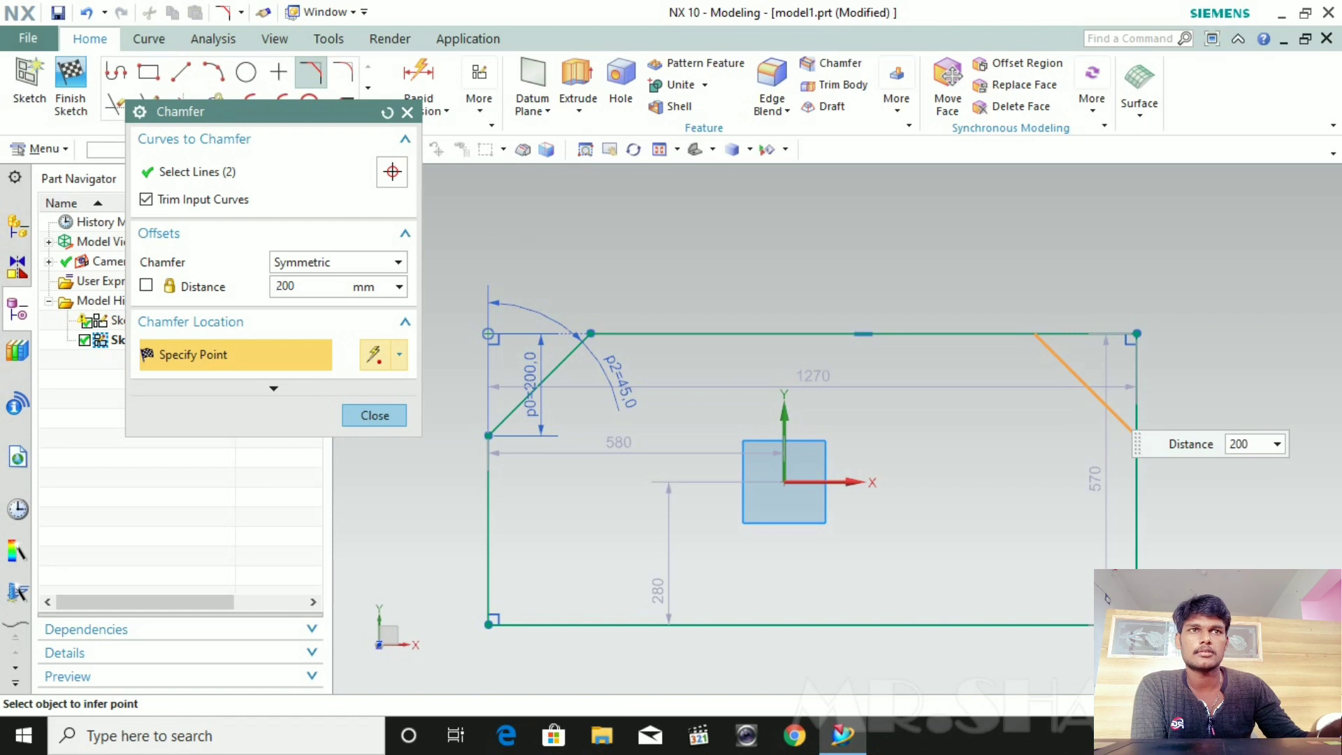
{"action": "key", "text": "Return"}
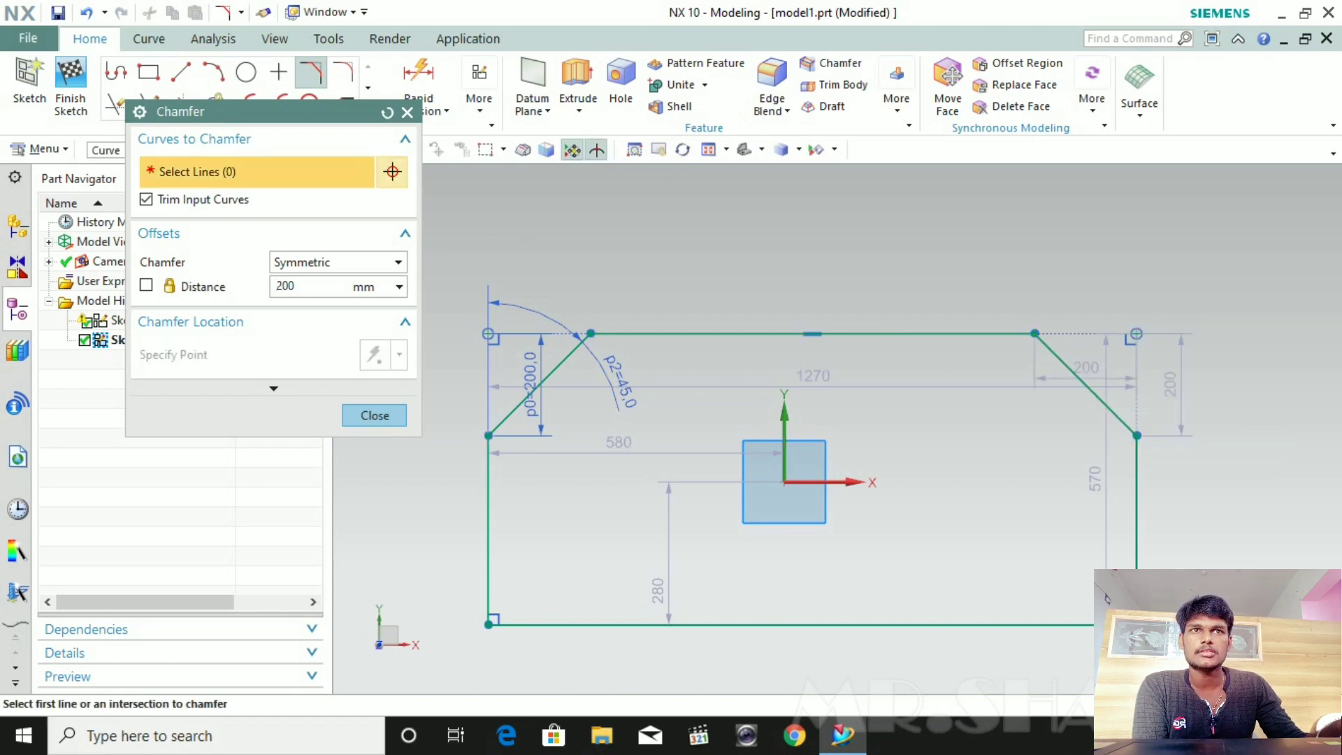
{"action": "middle_click_drag", "start_coordinate": [804, 454], "coordinate": [776, 437]}
{"action": "left_click", "coordinate": [375, 416]}
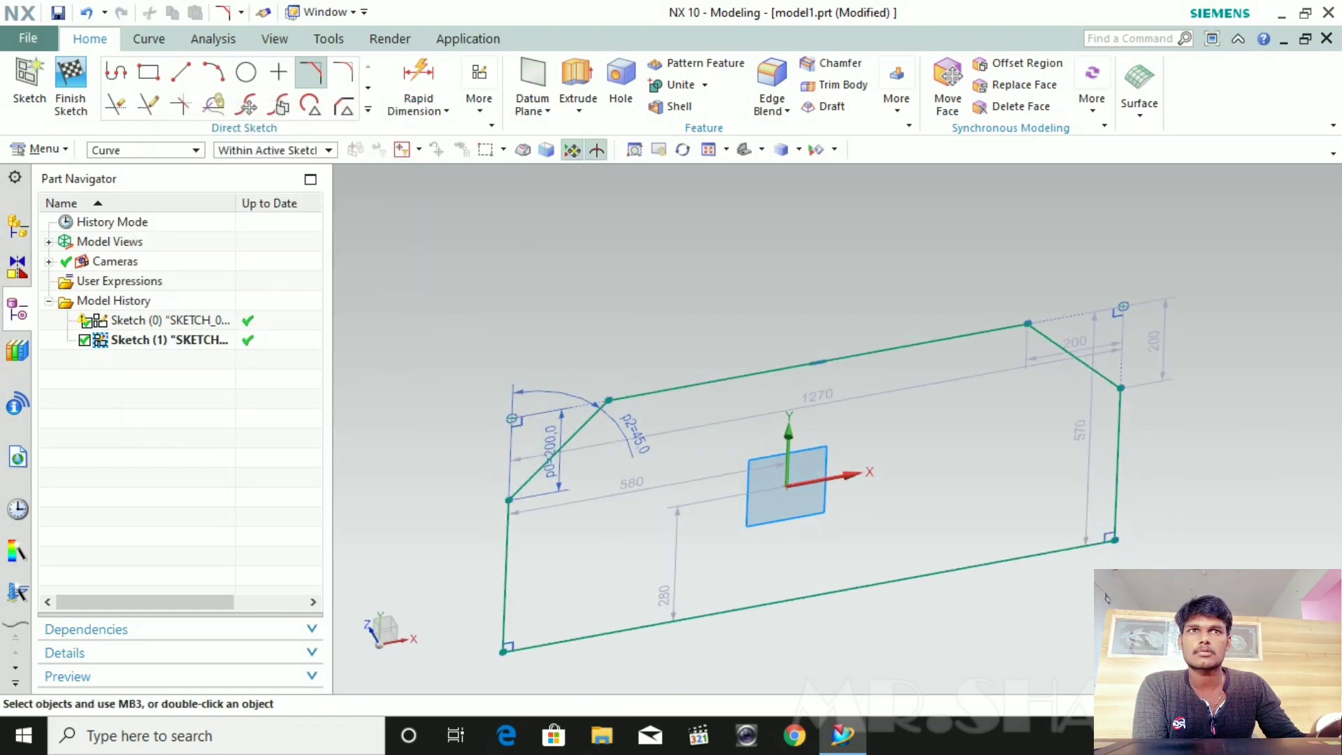
- Orient the view to the sketch plane and examine the dimensions of the symmetric chamfer
{"action": "right_click", "coordinate": [960, 378]}
{"action": "key", "text": "Escape"}
{"action": "right_click", "coordinate": [1133, 420]}
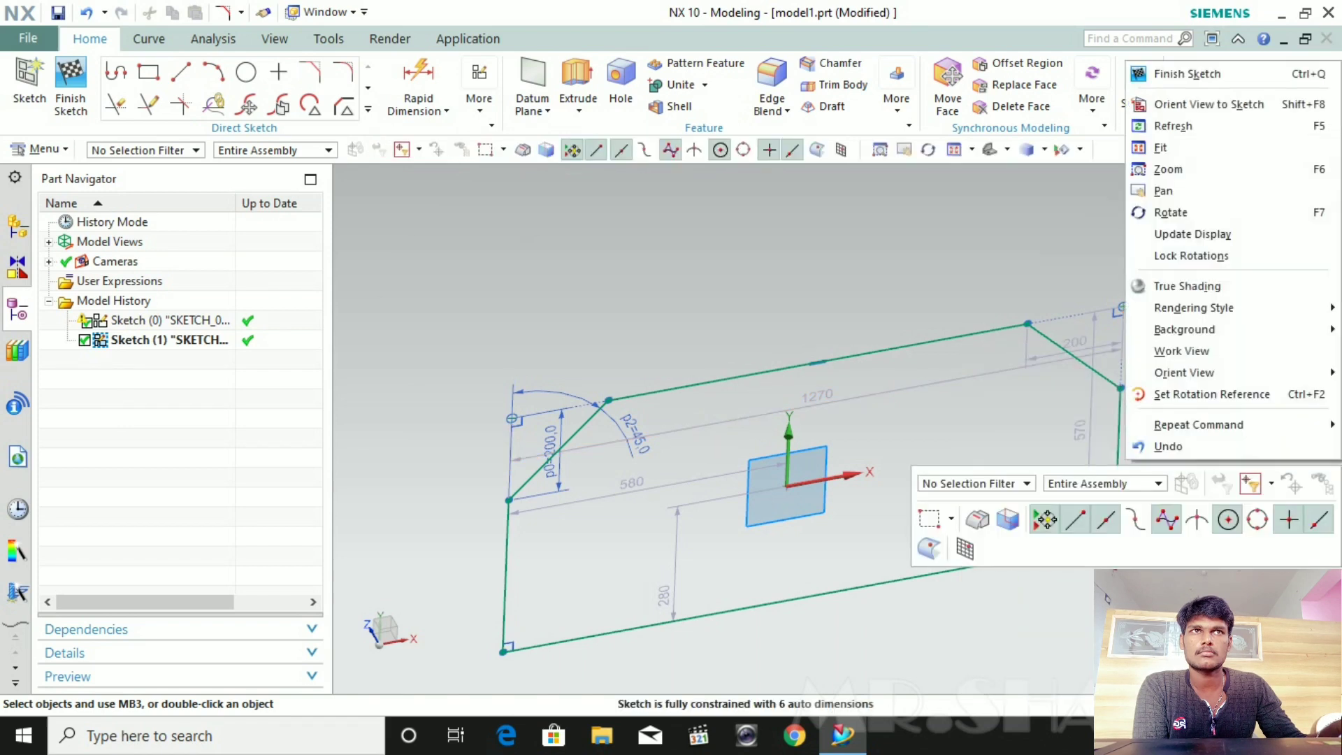
{"action": "left_click", "coordinate": [1181, 102]}
{"action": "scroll", "coordinate": [1133, 287], "scroll_direction": "up", "scroll_amount": 5}
{"action": "scroll", "coordinate": [1212, 335], "scroll_direction": "up", "scroll_amount": 2}
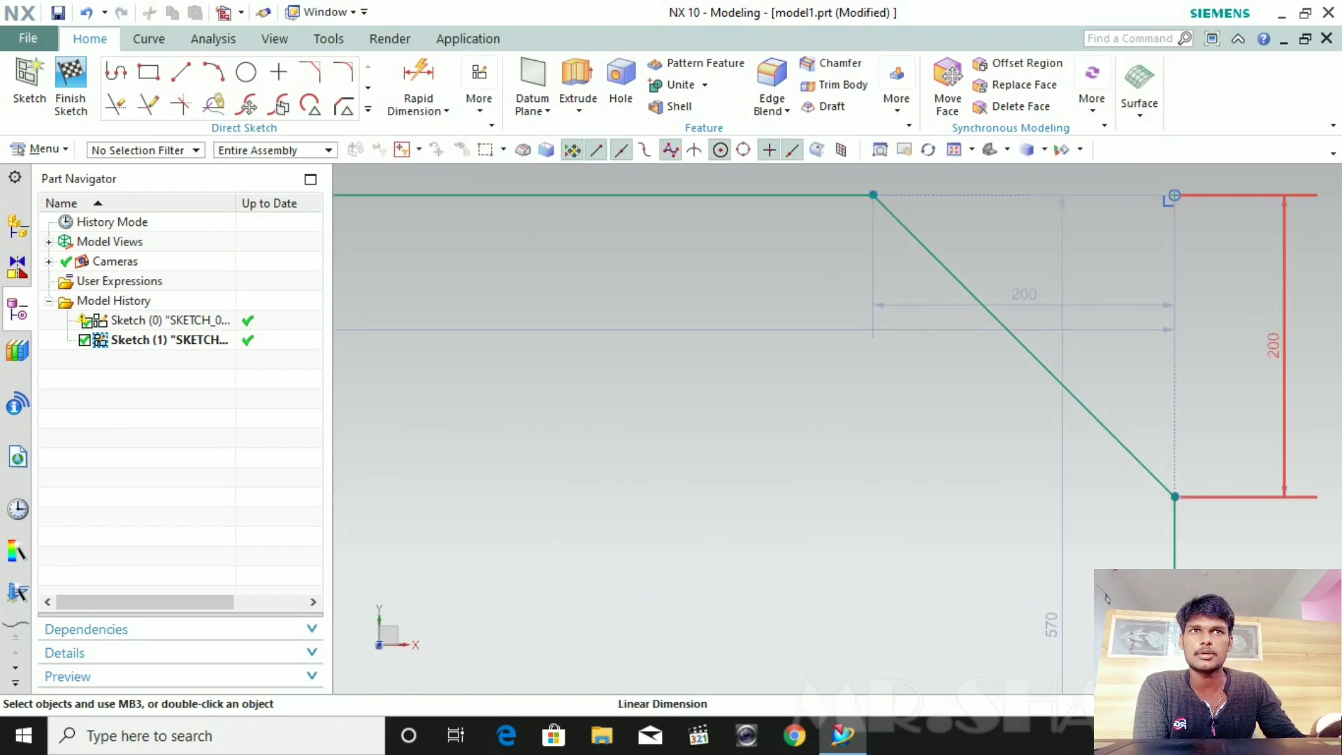
{"action": "key", "text": "ctrl+f"}
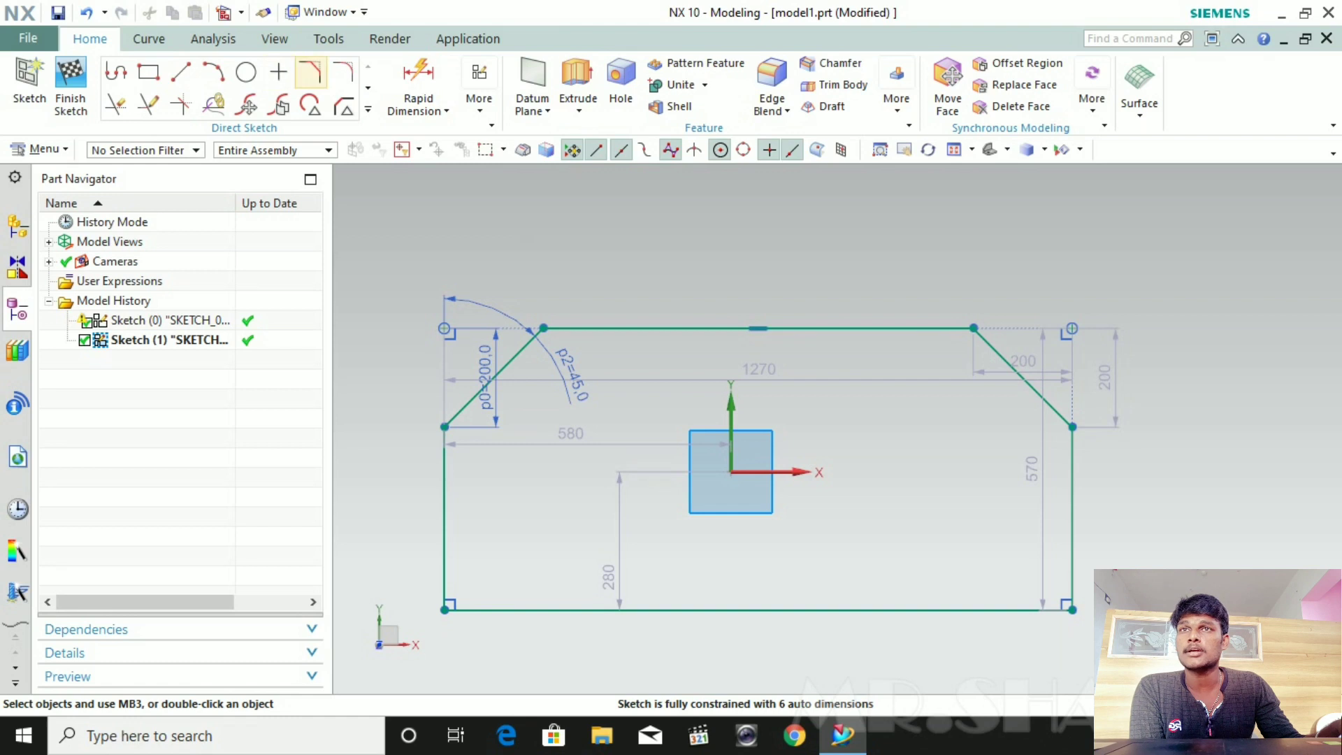
- Start an Asymmetric chamfer between the rectangle's lower and right edges
{"action": "left_click", "coordinate": [310, 72]}
{"action": "left_click", "coordinate": [336, 261]}
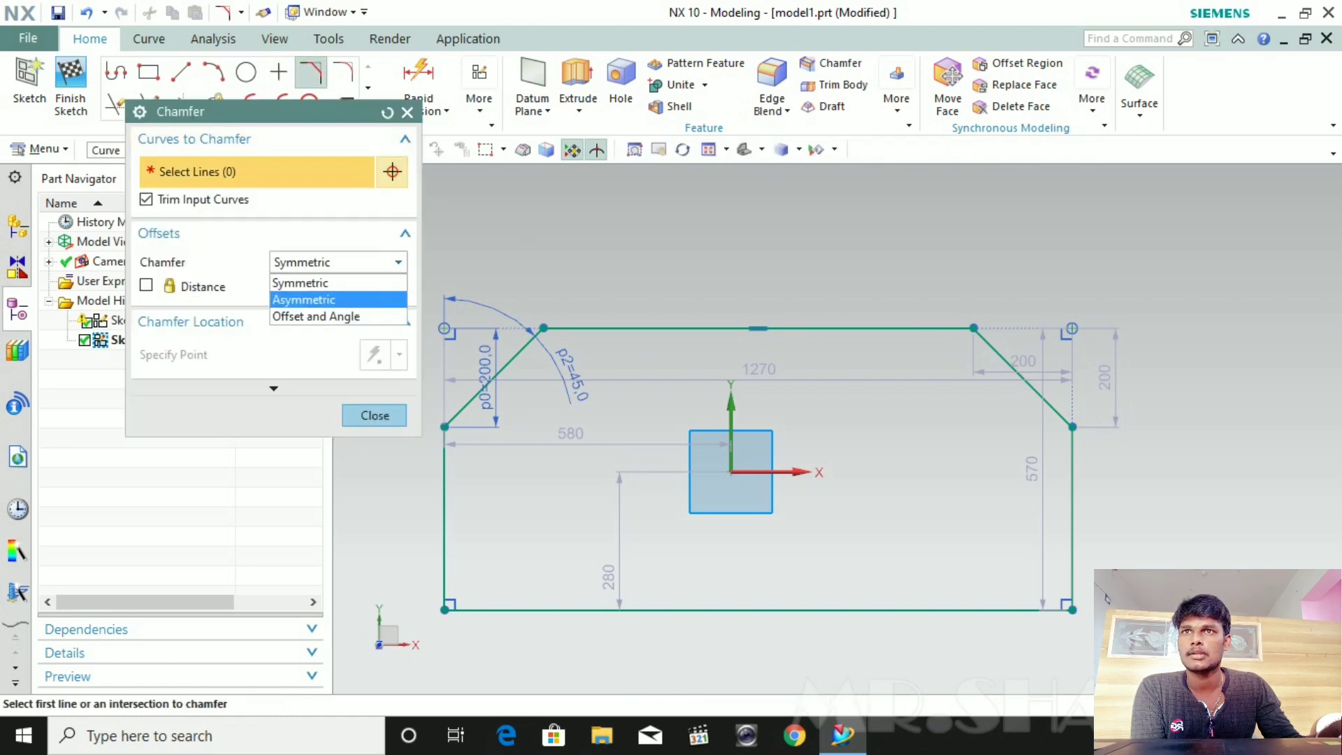
{"action": "left_click", "coordinate": [305, 298]}
{"action": "scroll", "coordinate": [1119, 465], "scroll_direction": "down", "scroll_amount": 1}
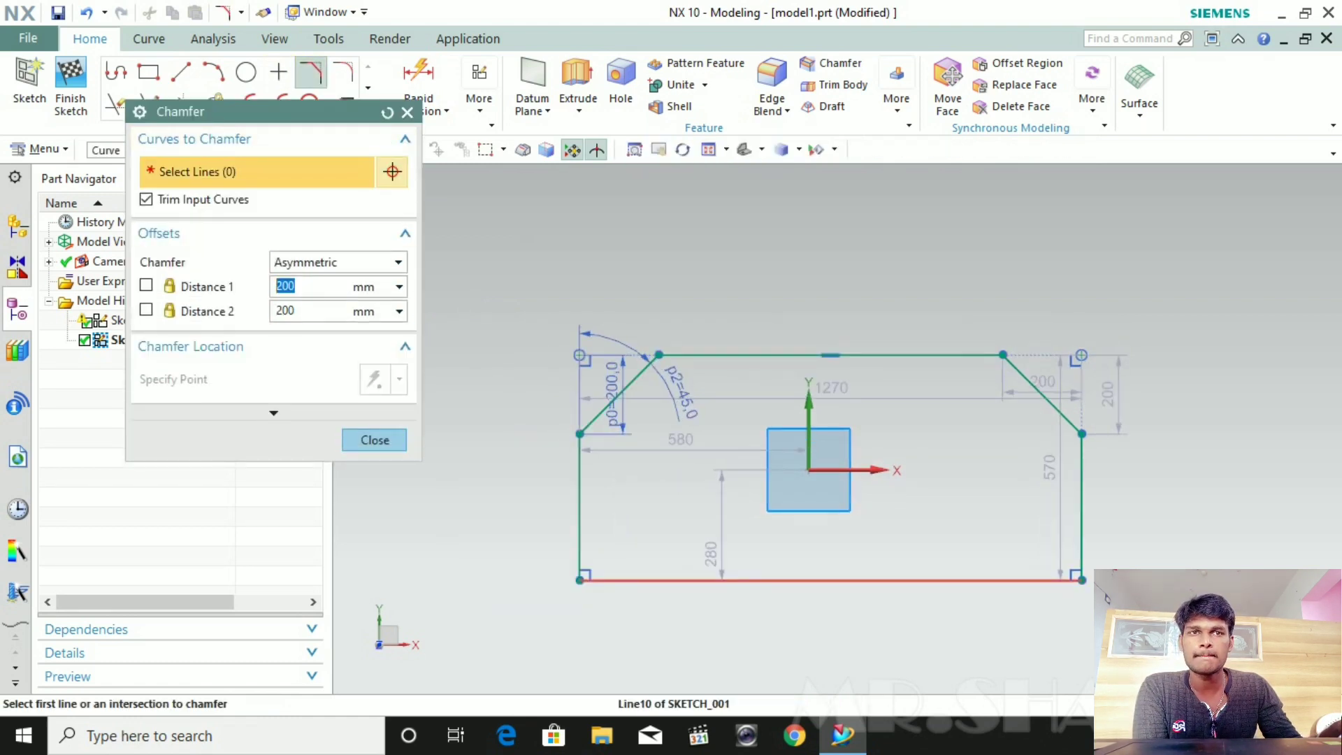
{"action": "left_click", "coordinate": [1062, 580]}
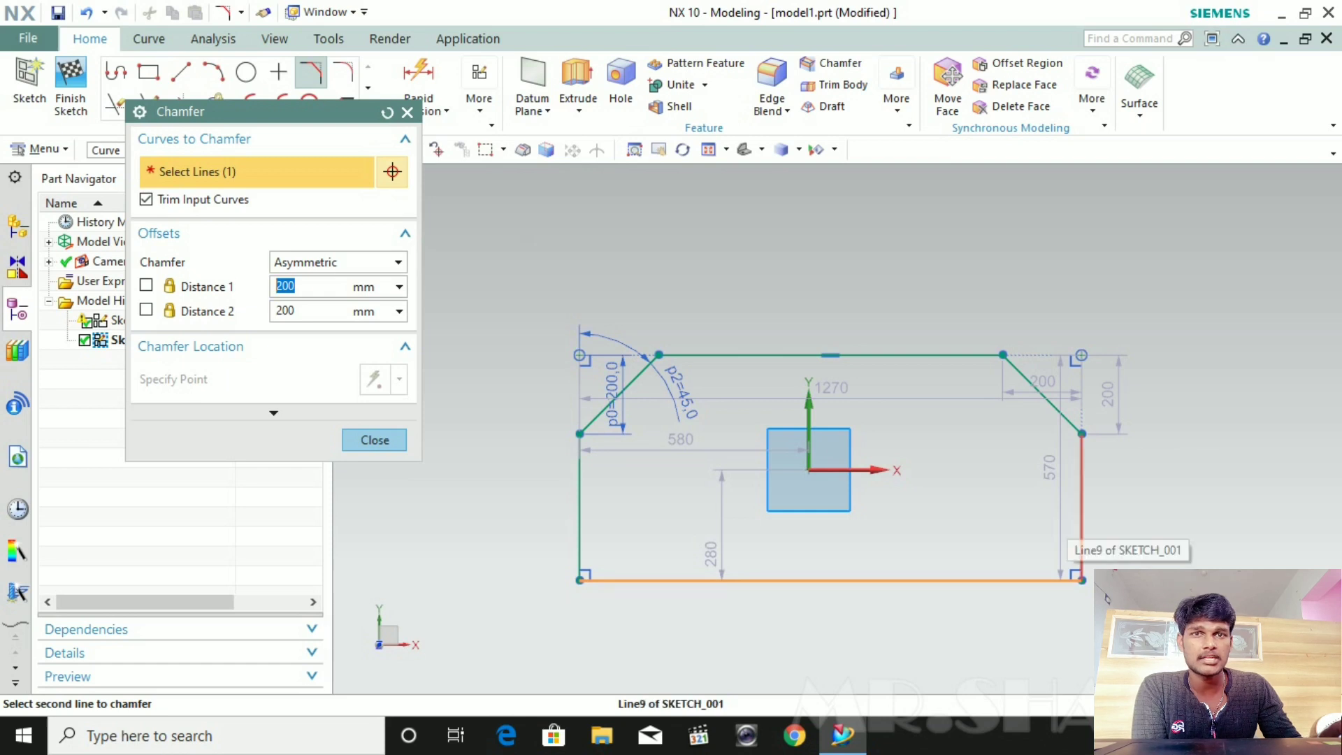
{"action": "left_click", "coordinate": [1082, 545]}
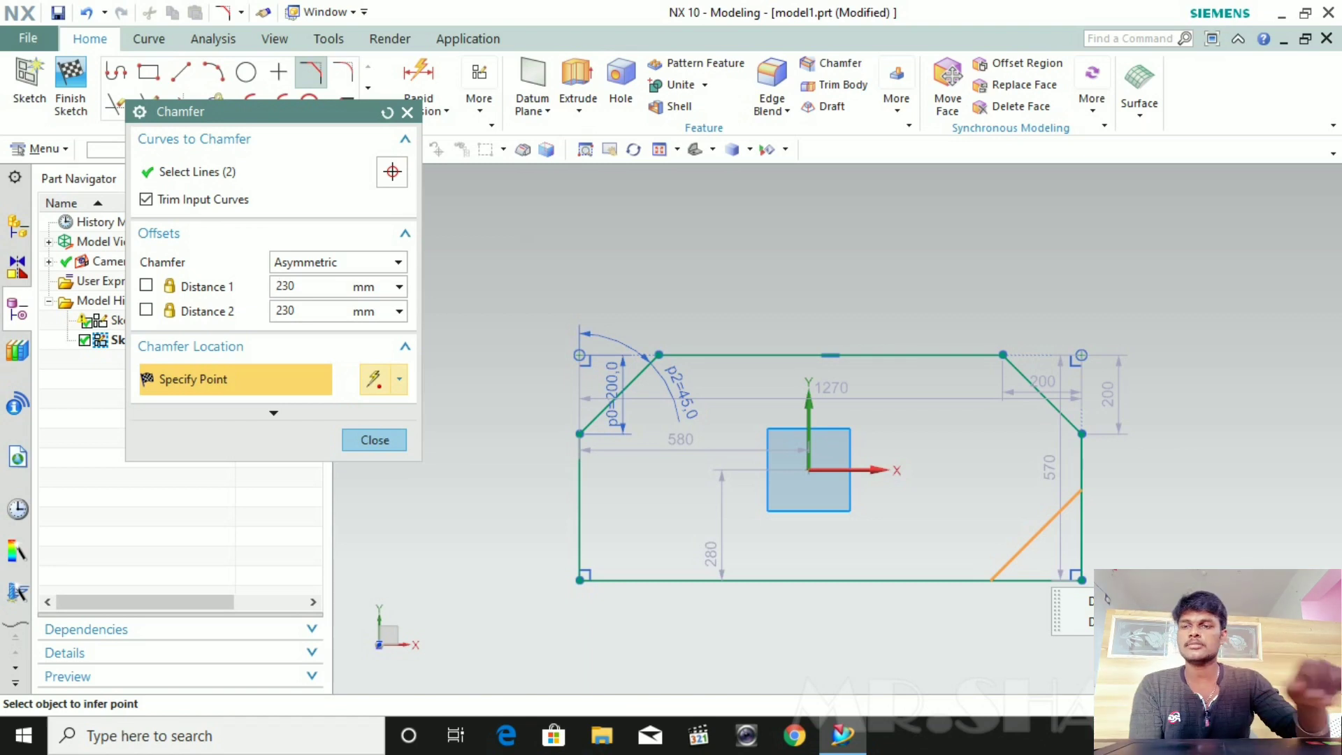
- Set Distance 1 of the asymmetric chamfer to 100 mm
{"action": "key", "text": "Tab"}
{"action": "key", "text": "Tab"}
{"action": "key", "text": "Tab"}
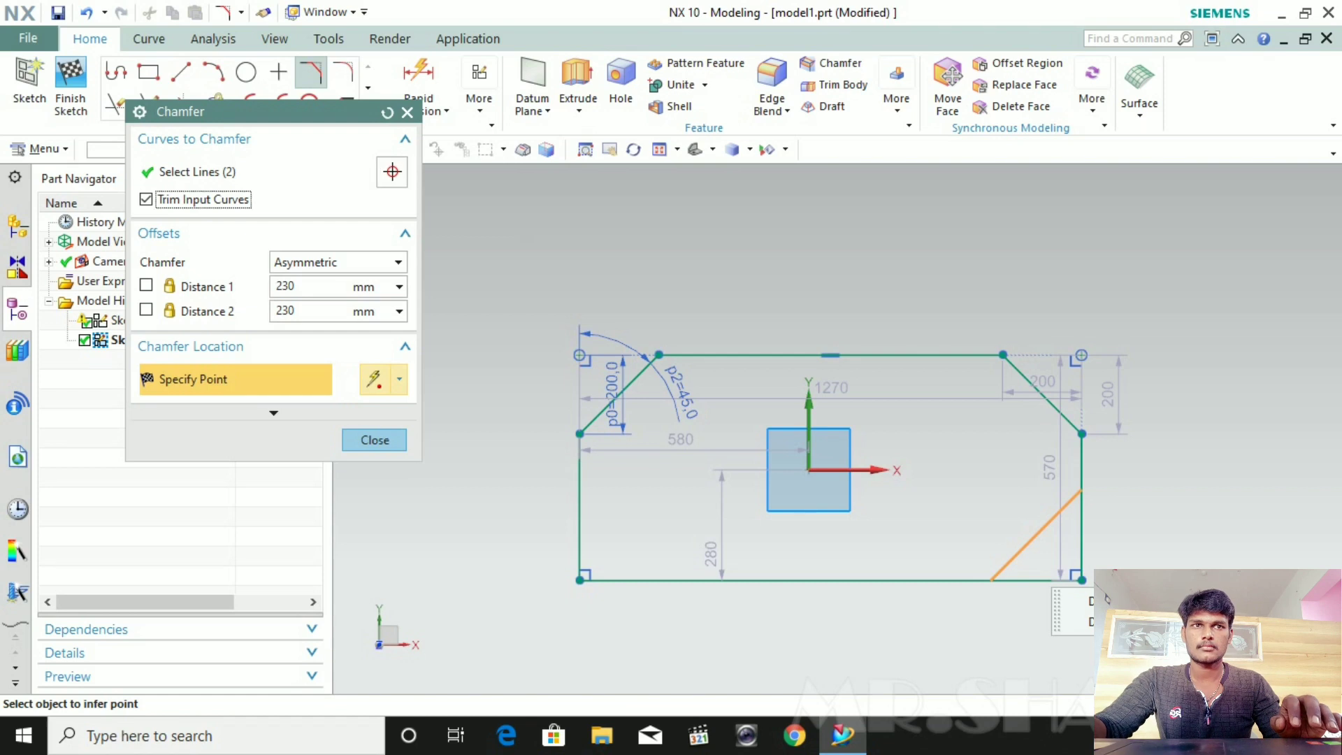
{"action": "key", "text": "Tab"}
{"action": "key", "text": "Tab"}
{"action": "key", "text": "Tab"}
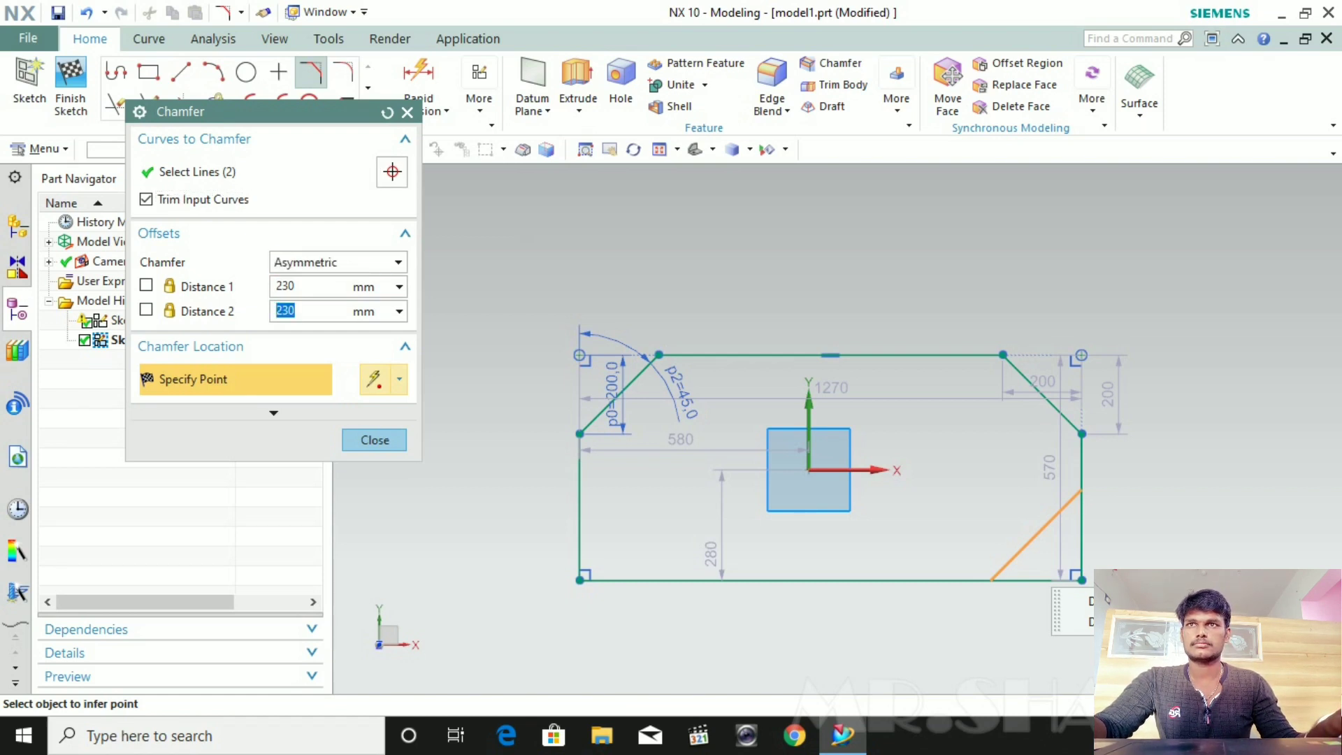
{"action": "key", "text": "Tab"}
{"action": "key", "text": "Tab"}
{"action": "key", "text": "Tab"}
{"action": "key", "text": "Tab"}
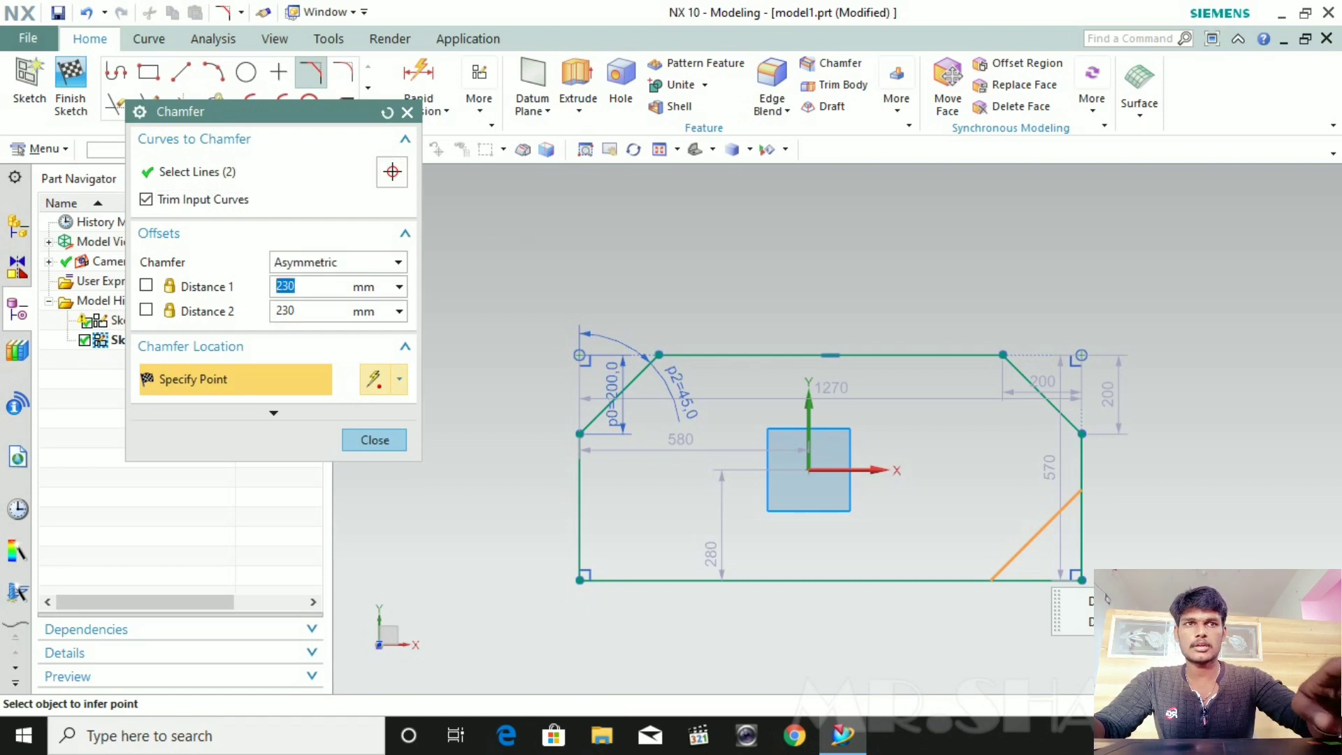
{"action": "type", "text": "100"}
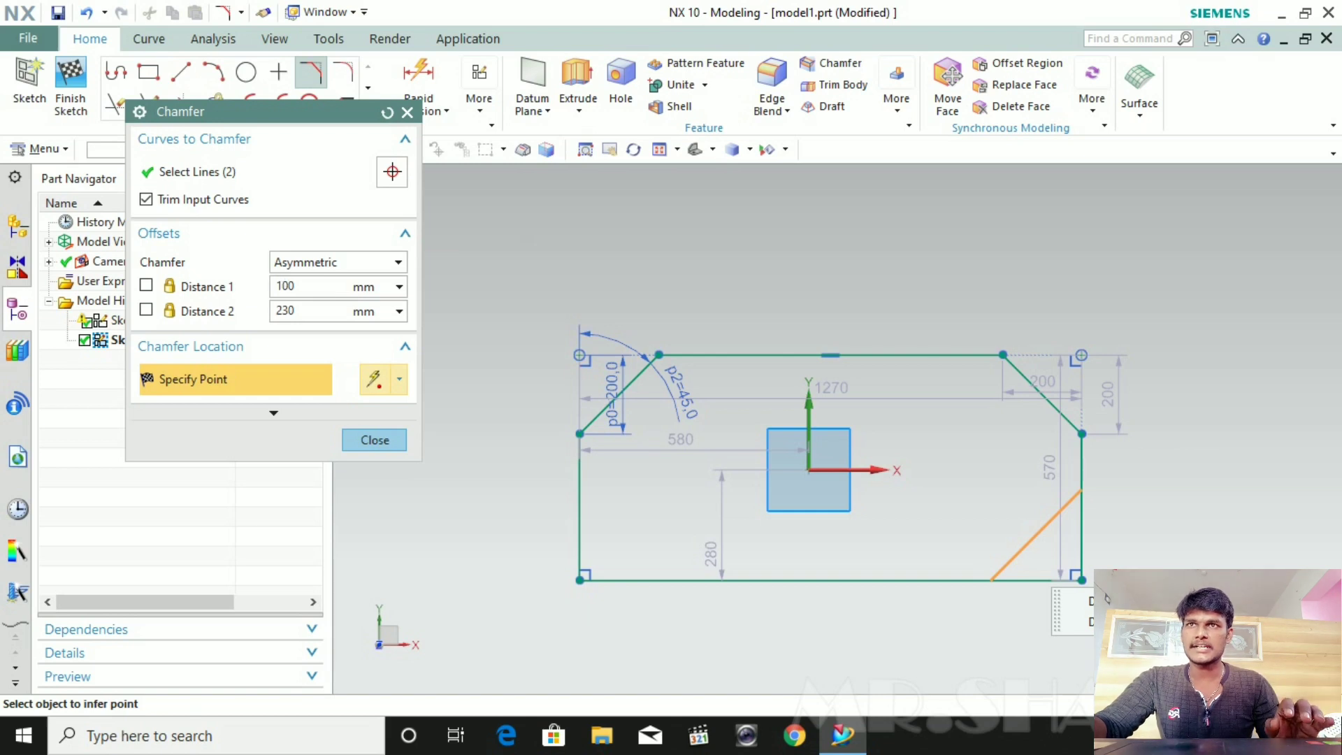
{"action": "key", "text": "Return"}
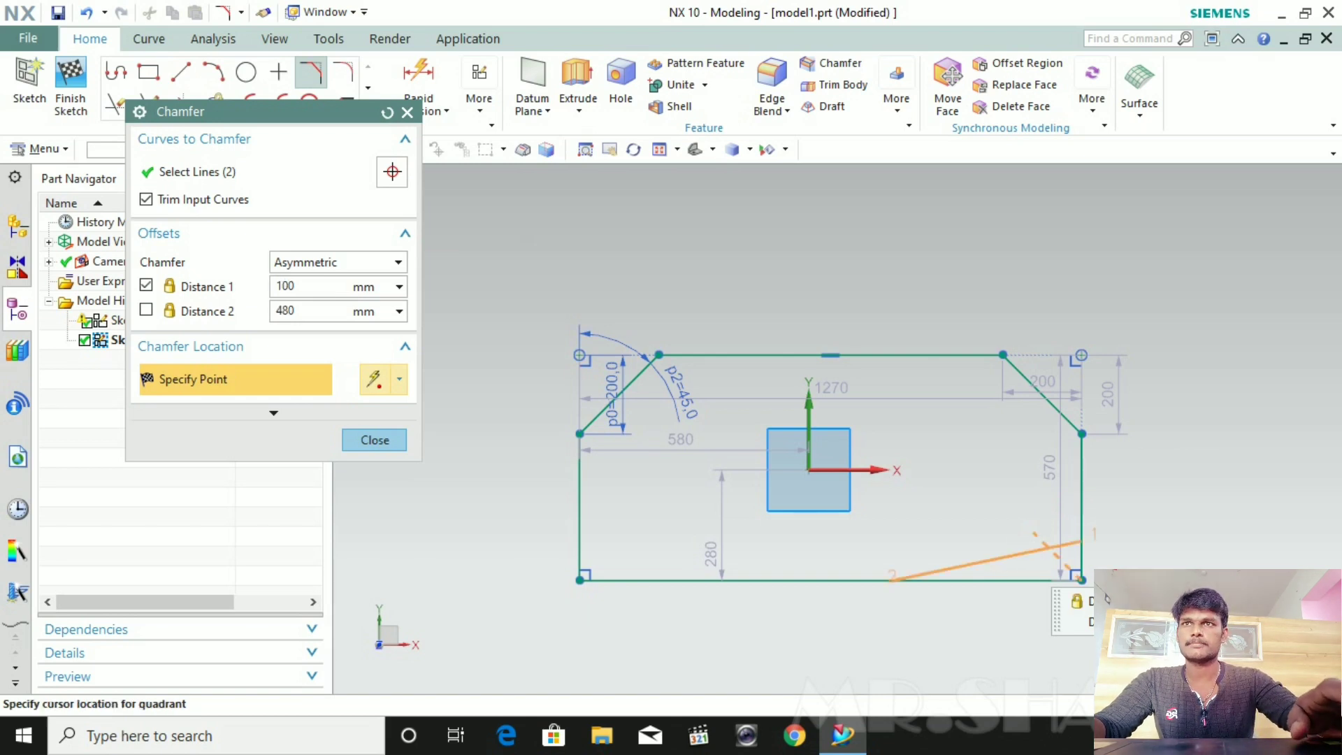
- Set Distance 2 to 150 mm, finish the chamfer at the rectangle's lower-right corner and inspect it up close
{"action": "key", "text": "Tab"}
{"action": "type", "text": "150"}
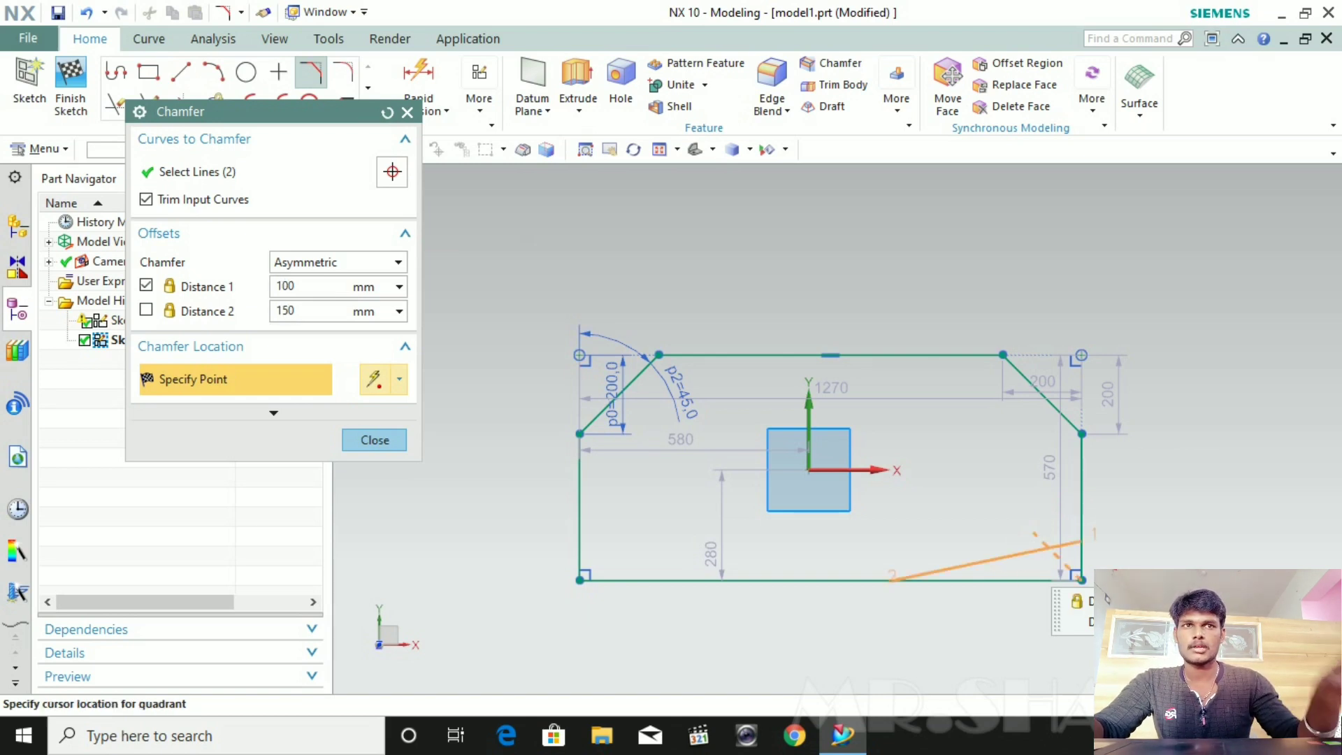
{"action": "left_click", "coordinate": [1107, 598]}
{"action": "scroll", "coordinate": [1107, 598], "scroll_direction": "up", "scroll_amount": 5}
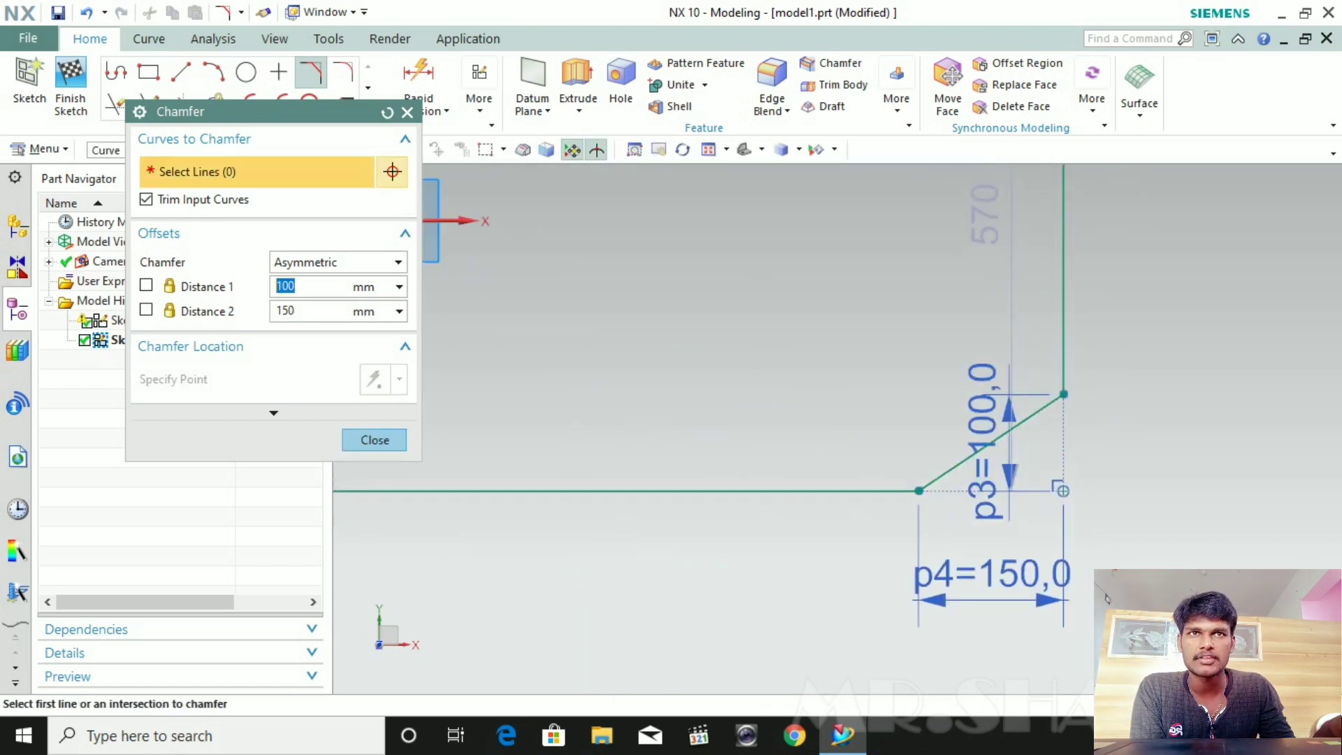
{"action": "scroll", "coordinate": [1107, 599], "scroll_direction": "up", "scroll_amount": 2}
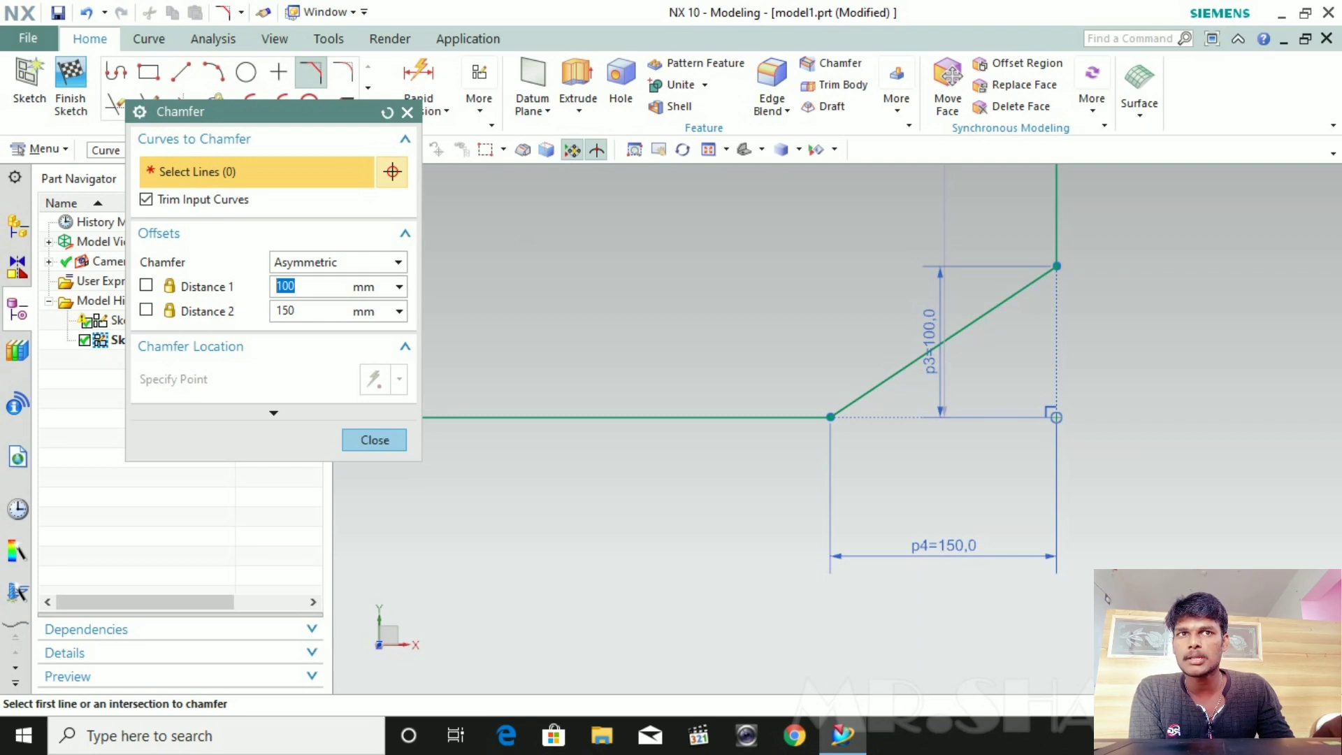
{"action": "scroll", "coordinate": [979, 552], "scroll_direction": "up", "scroll_amount": 1}
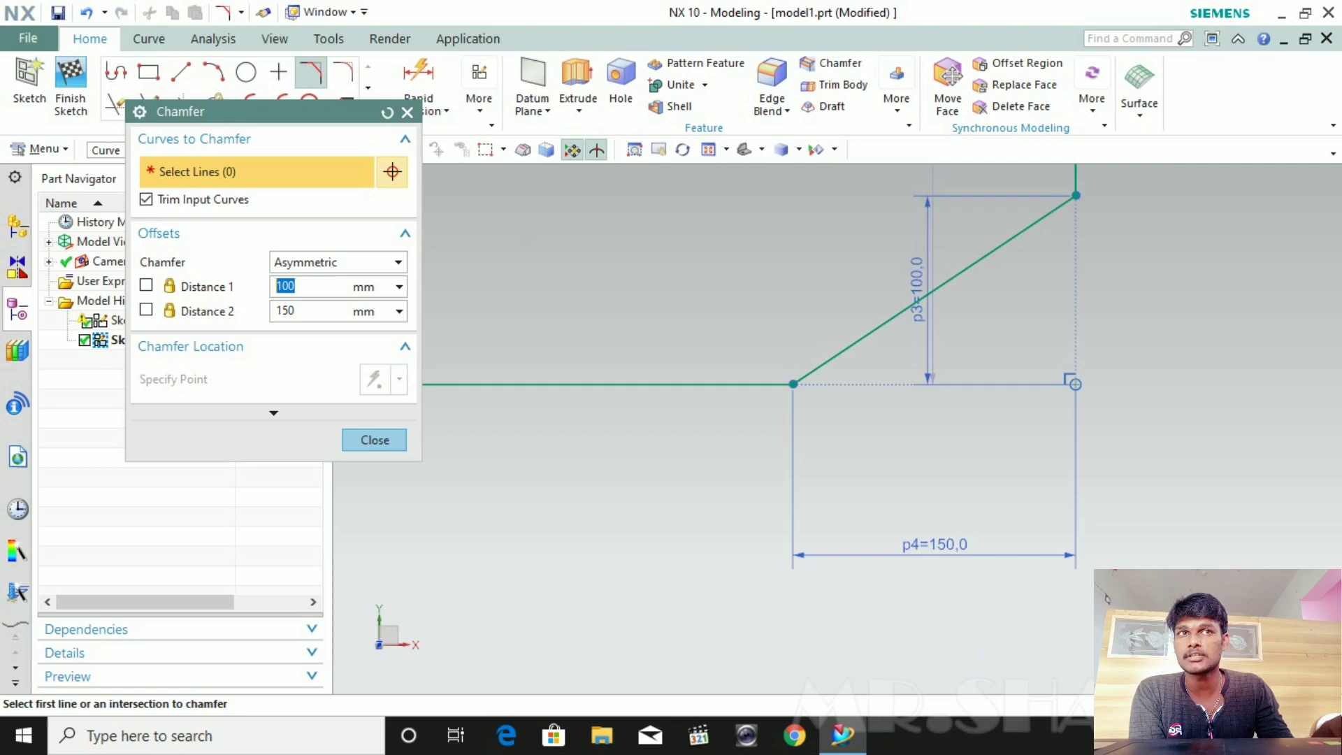
- Start an Offset and Angle chamfer between the rectangle's left and lower edges
{"action": "scroll", "coordinate": [937, 393], "scroll_direction": "down", "scroll_amount": 3}
{"action": "scroll", "coordinate": [425, 297], "scroll_direction": "down", "scroll_amount": 1}
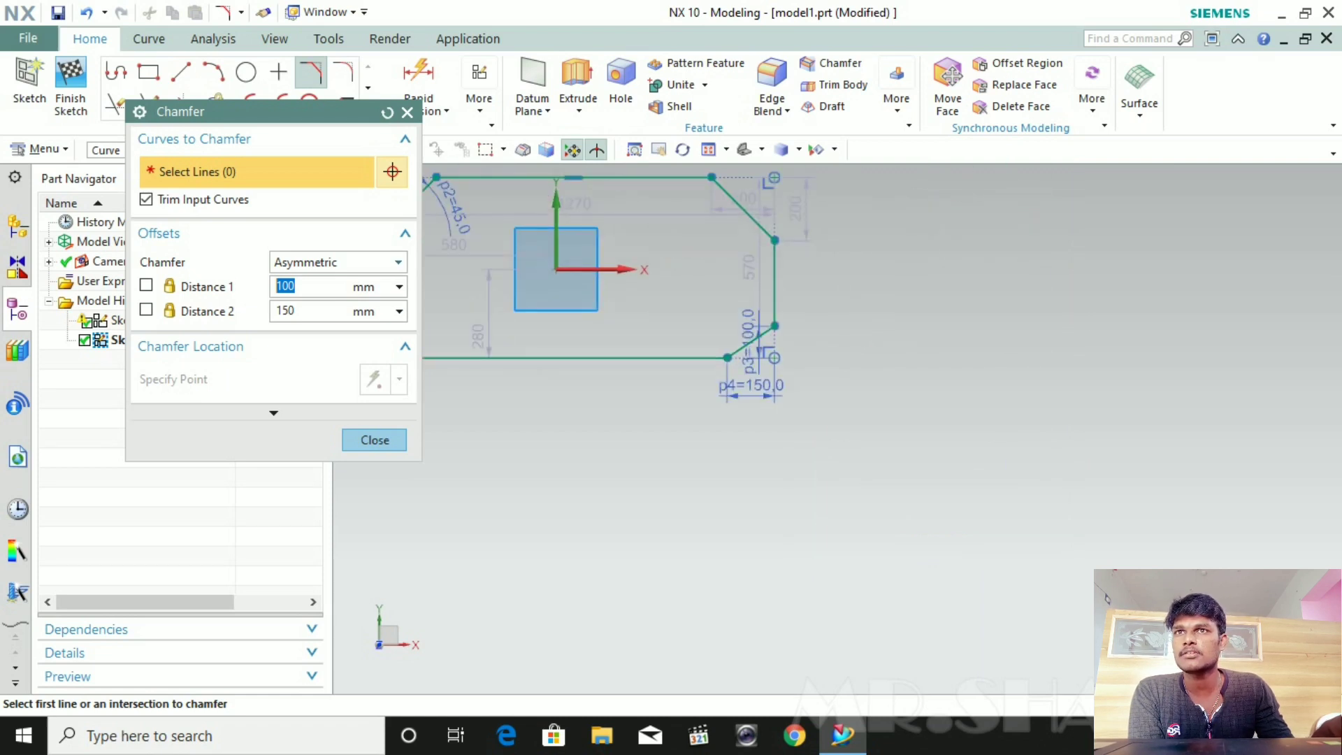
{"action": "left_click", "coordinate": [397, 263]}
{"action": "key", "text": "Return"}
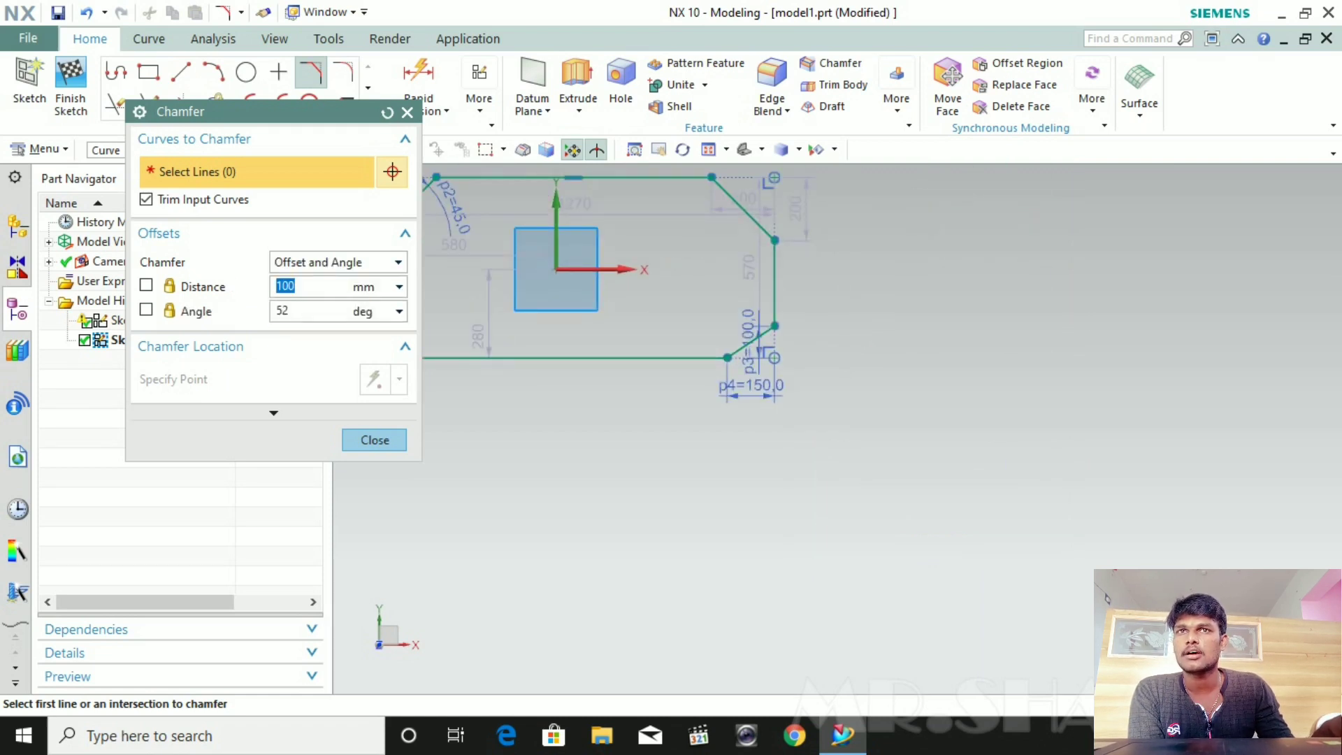
{"action": "scroll", "coordinate": [478, 364], "scroll_direction": "down", "scroll_amount": 1}
{"action": "scroll", "coordinate": [433, 230], "scroll_direction": "up", "scroll_amount": 3}
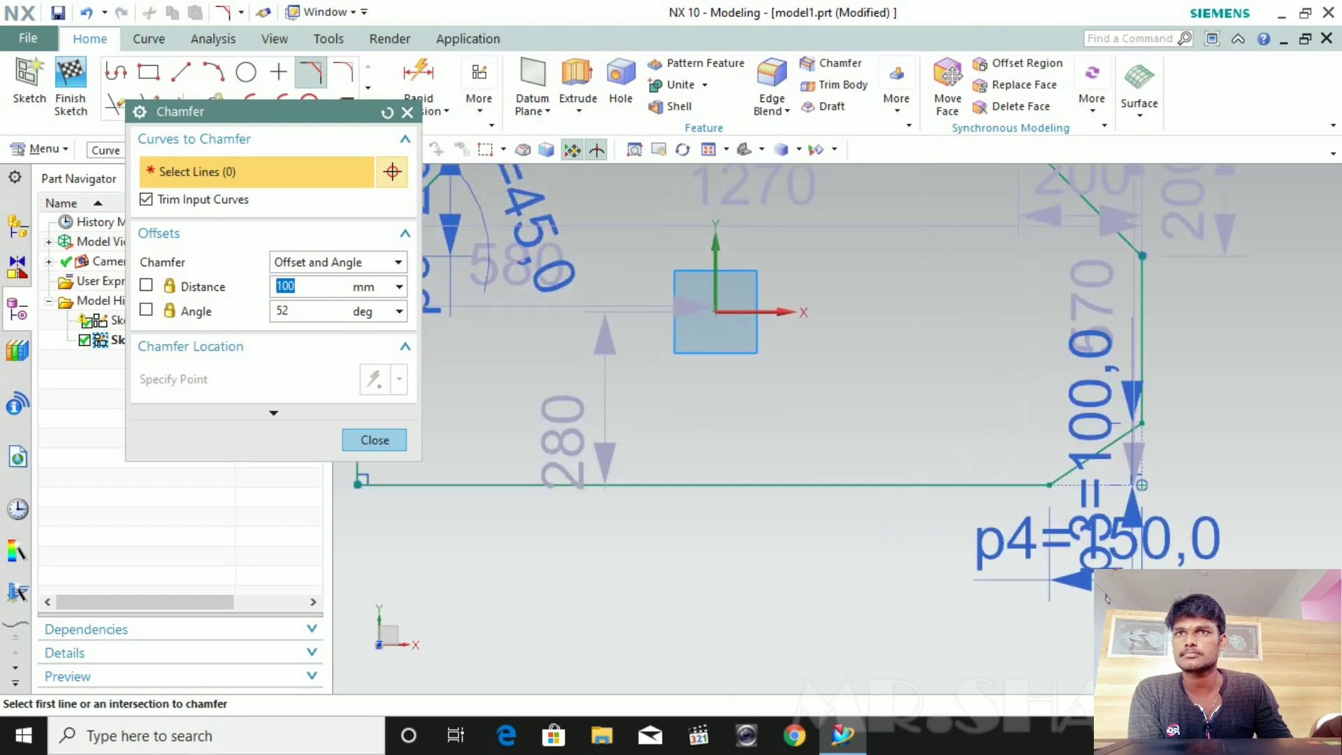
{"action": "scroll", "coordinate": [489, 386], "scroll_direction": "down", "scroll_amount": 4}
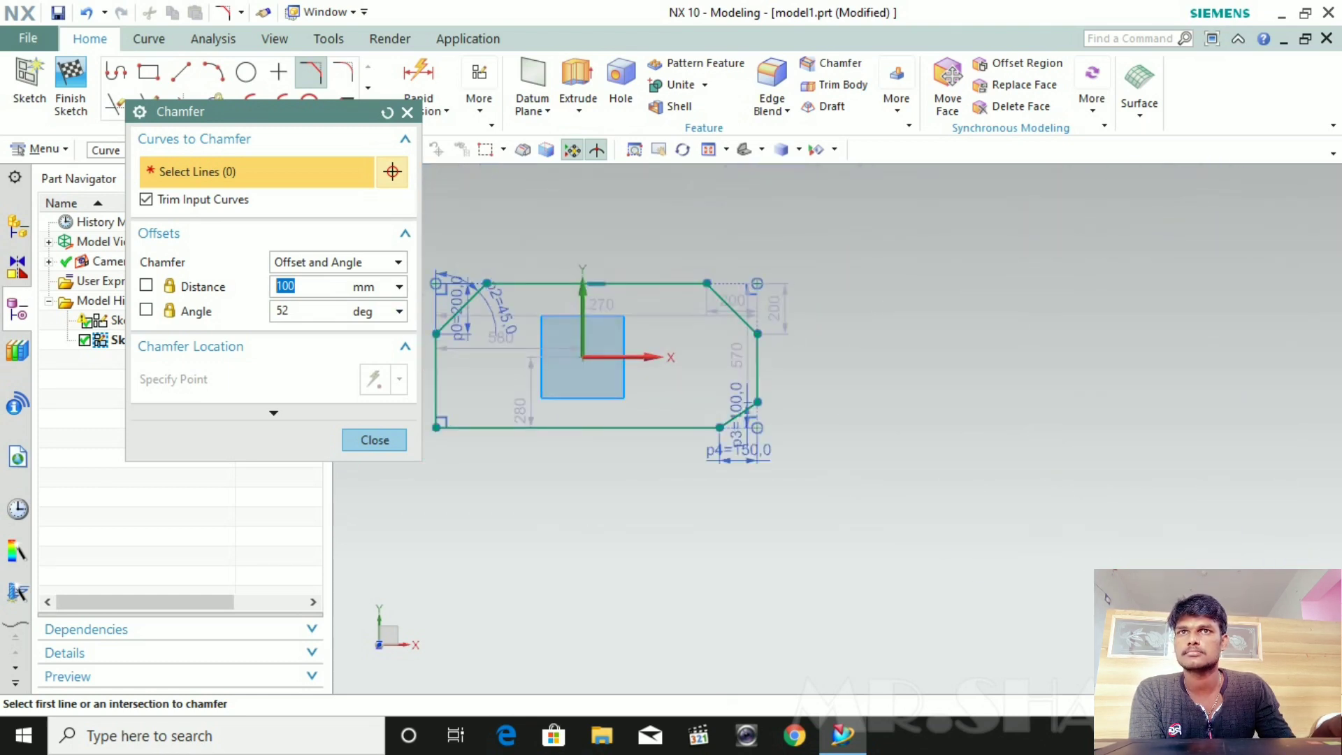
{"action": "middle_click_drag", "start_coordinate": [442, 407], "coordinate": [641, 412], "text": "shift"}
{"action": "scroll", "coordinate": [637, 415], "scroll_direction": "up", "scroll_amount": 4}
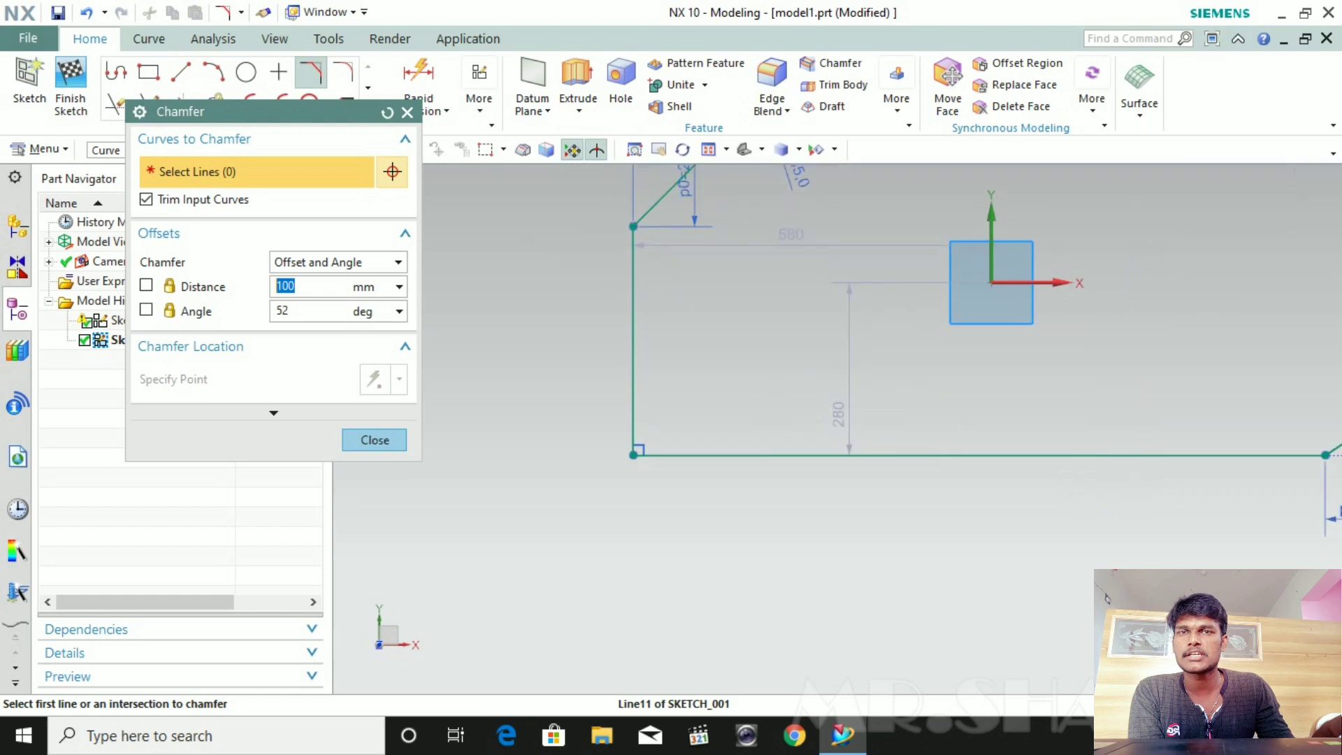
{"action": "left_click", "coordinate": [633, 402]}
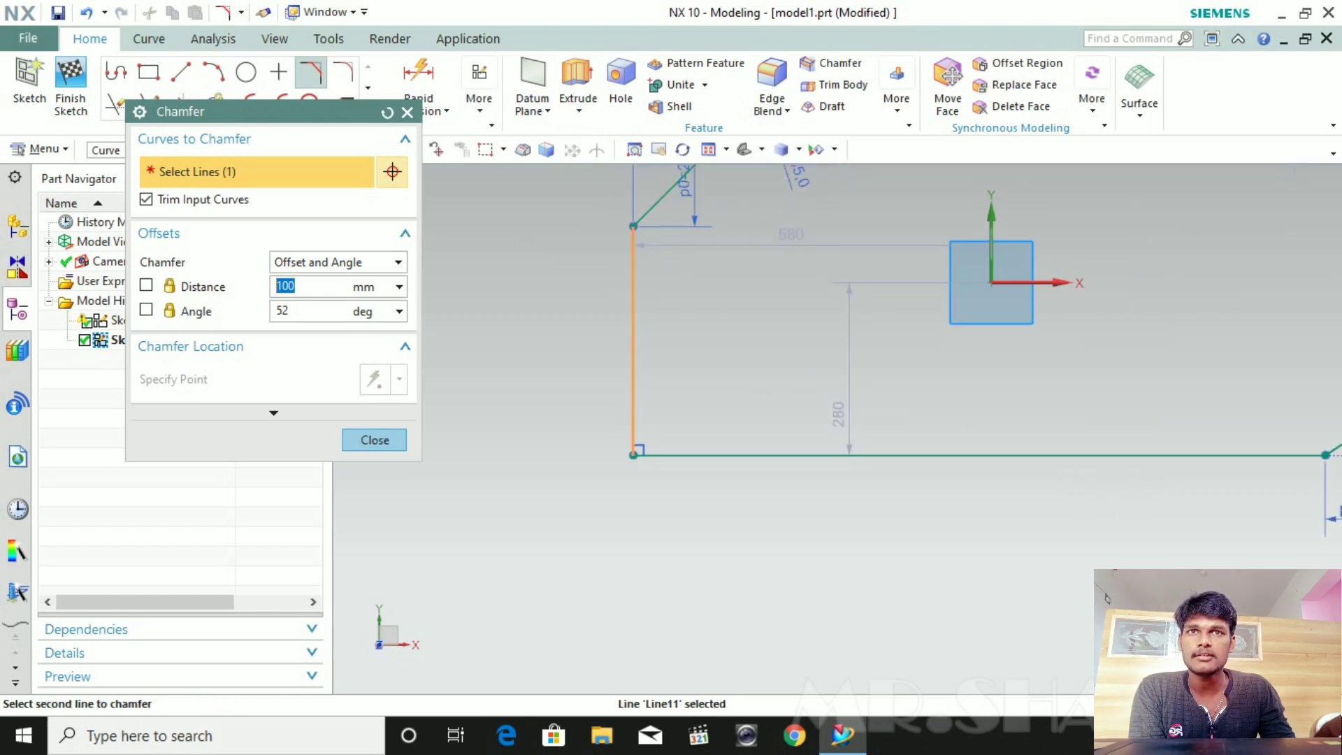
{"action": "left_click", "coordinate": [909, 456]}
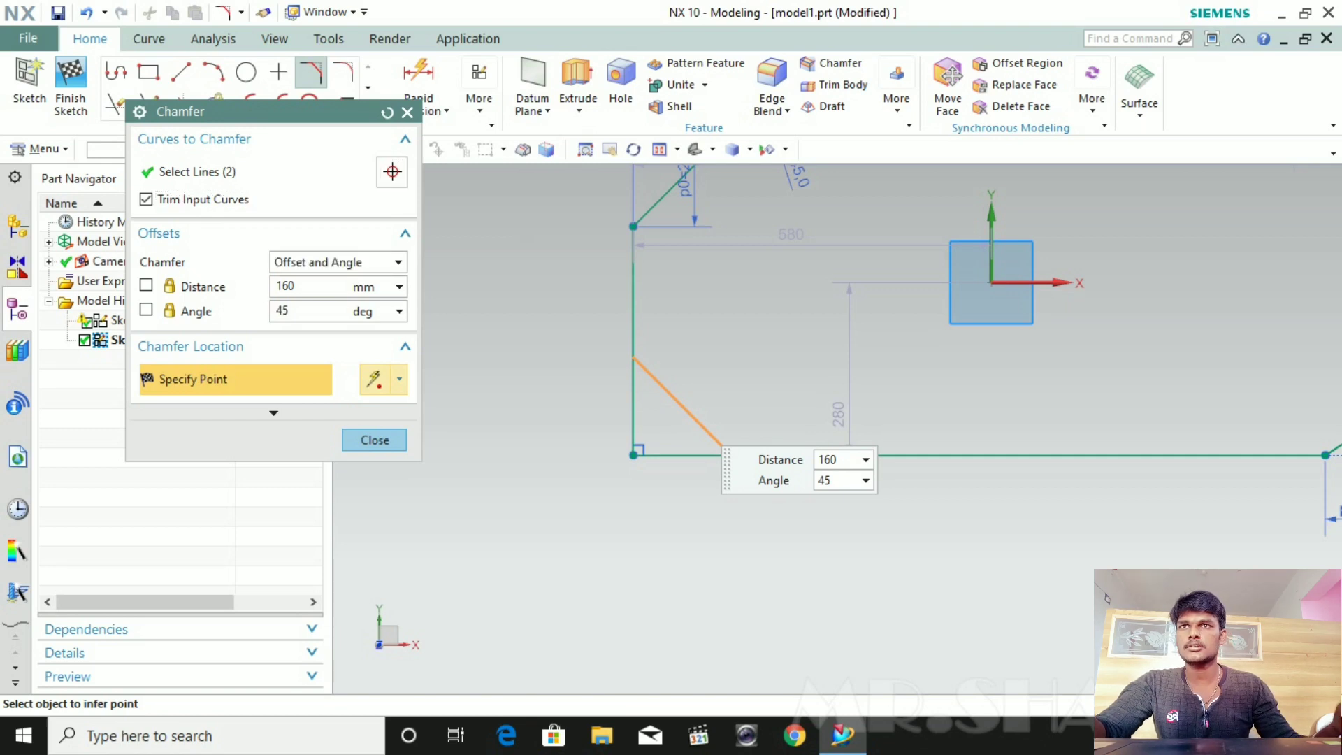
- Set the chamfer distance to 200 mm and the angle to 80 degrees, finish it at the lower-left corner and close the Chamfer tool
{"action": "key", "text": "Return"}
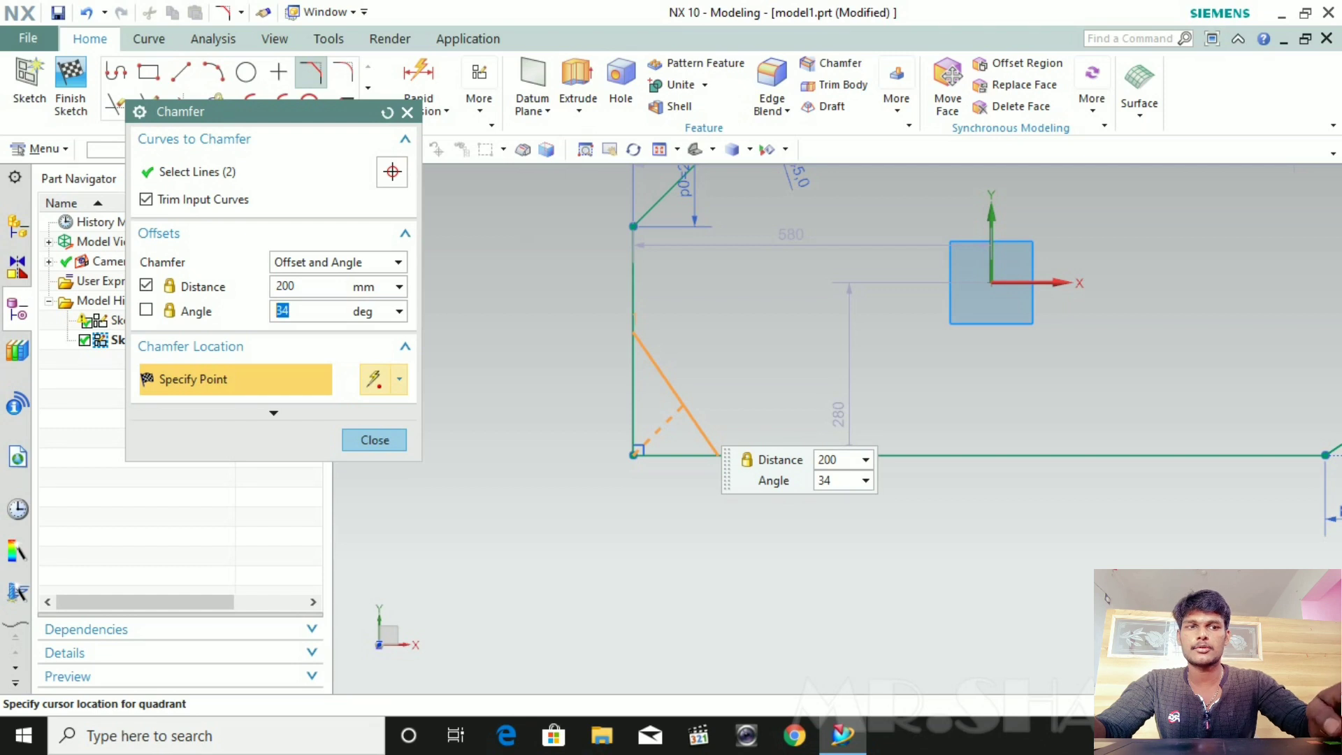
{"action": "type", "text": "80"}
{"action": "key", "text": "Return"}
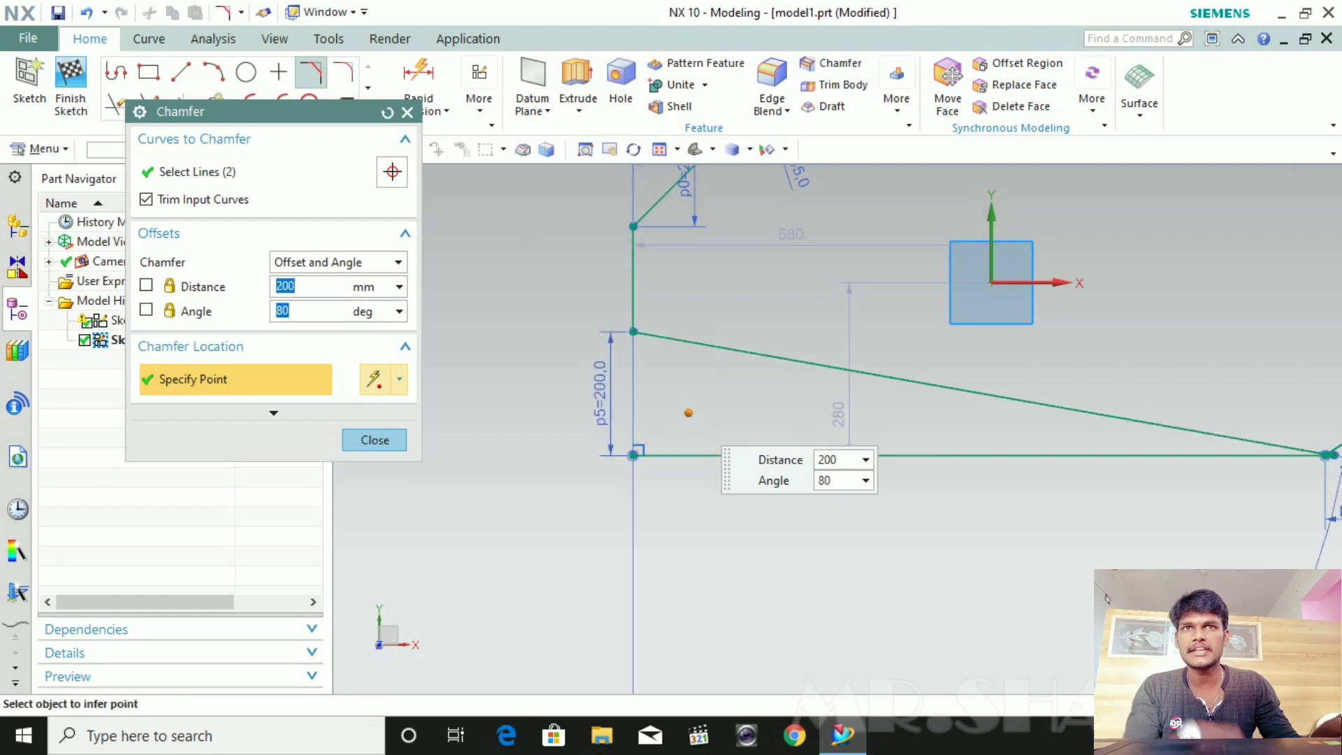
{"action": "scroll", "coordinate": [815, 488], "scroll_direction": "down", "scroll_amount": 3}
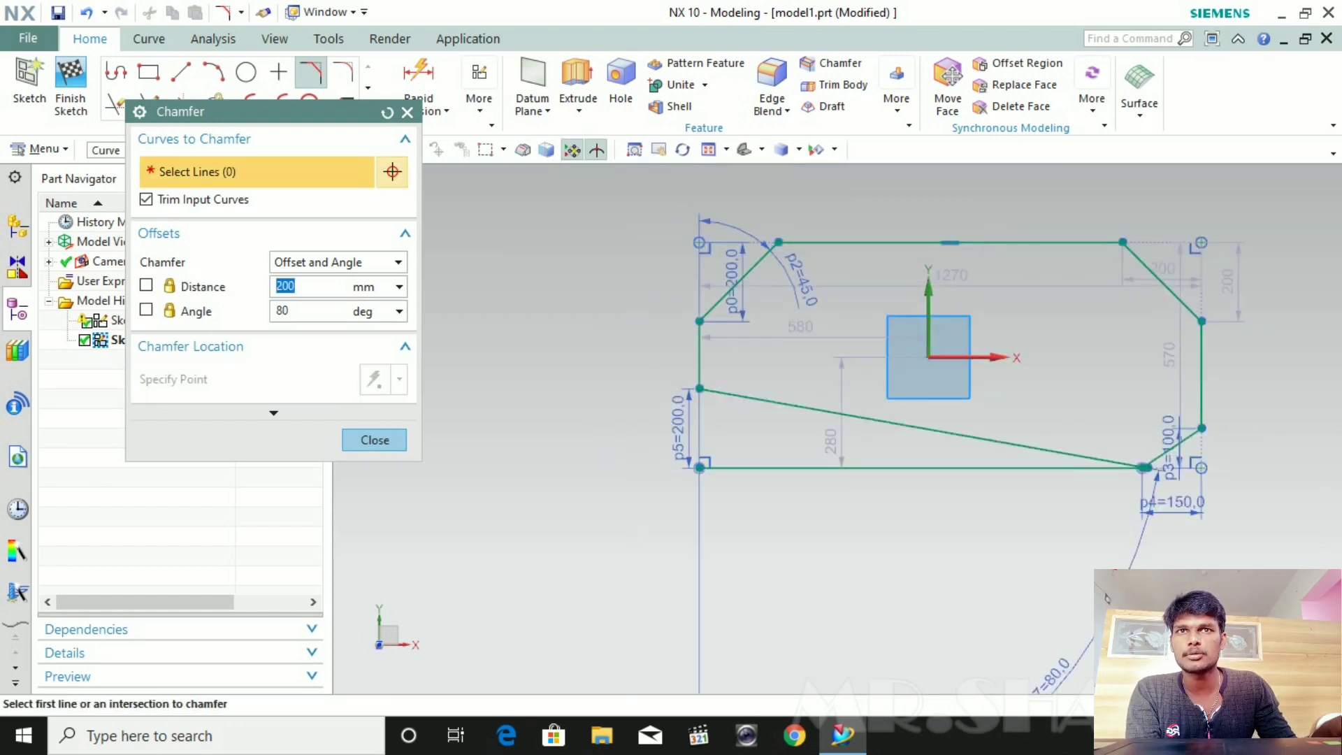
{"action": "scroll", "coordinate": [1107, 598], "scroll_direction": "down", "scroll_amount": 2}
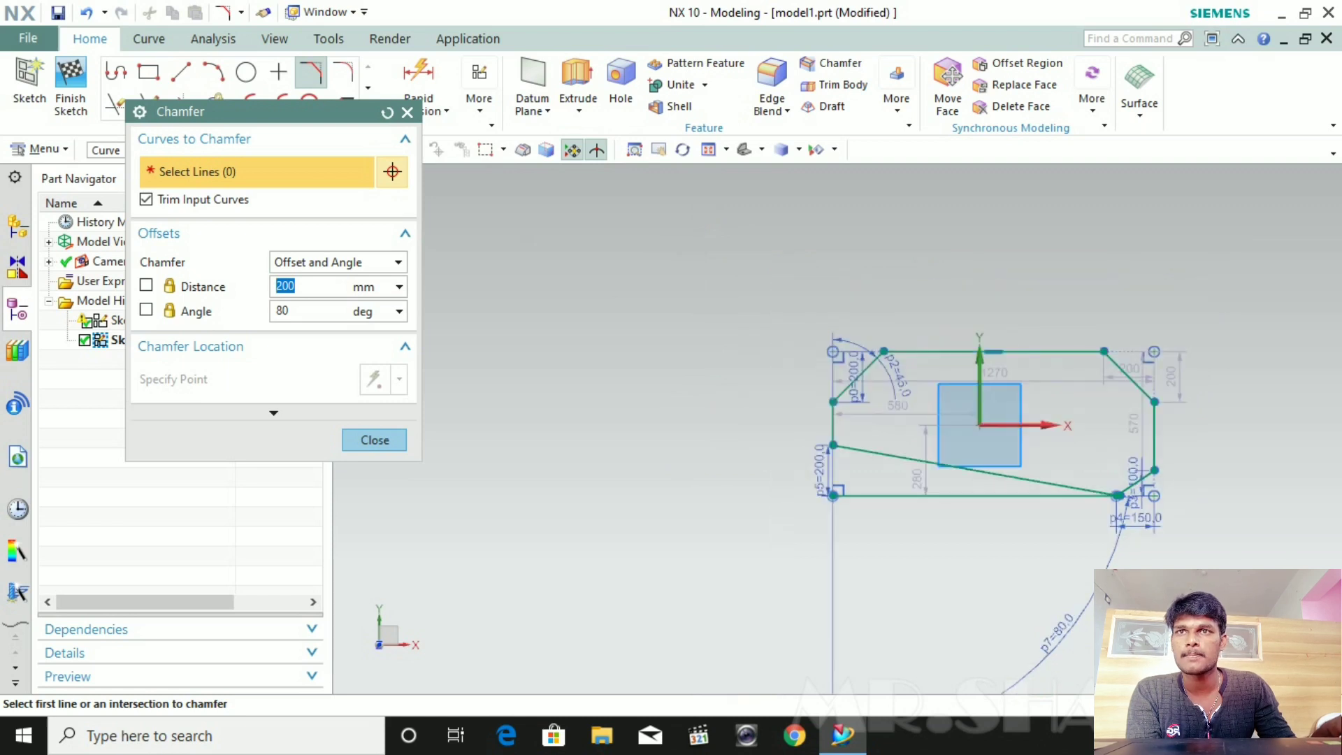
{"action": "middle_click", "coordinate": [1107, 597]}
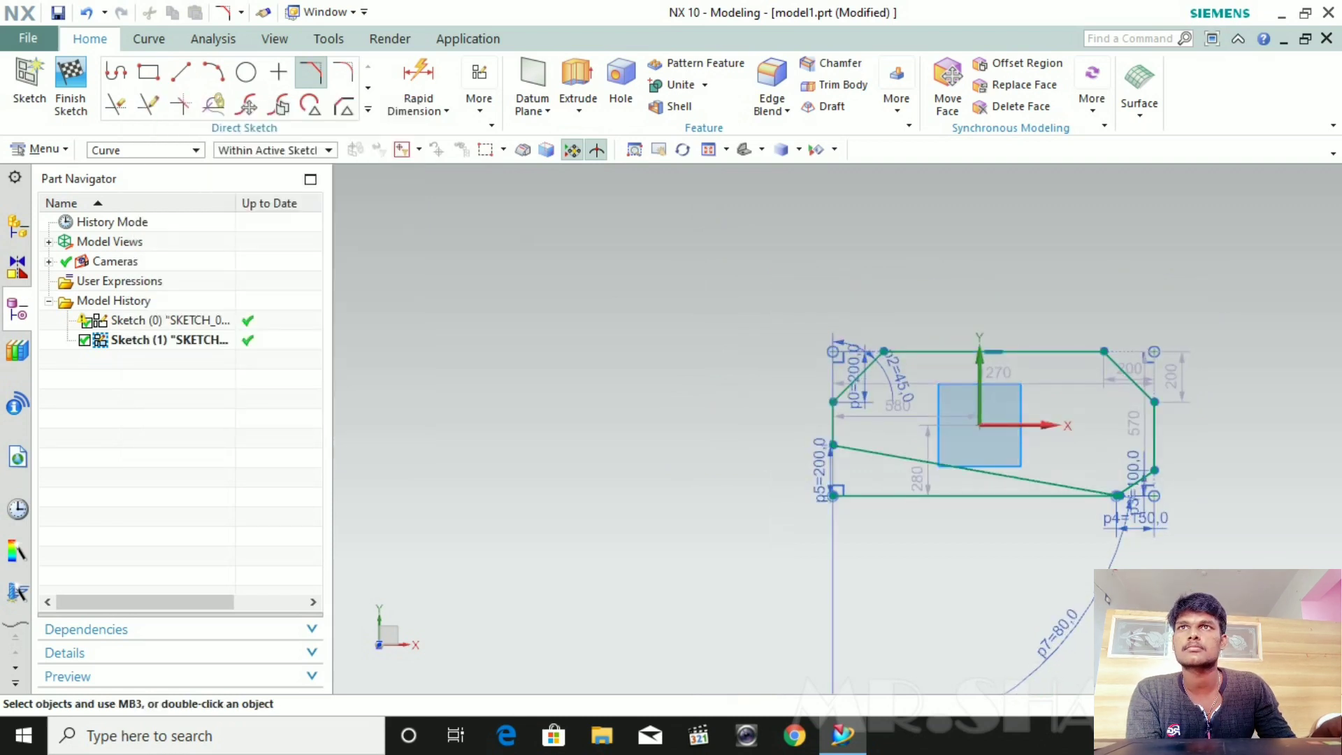
- Delete all geometry and dimensions of the chamfered rectangle sketch
{"action": "scroll", "coordinate": [841, 330], "scroll_direction": "down", "scroll_amount": 2}
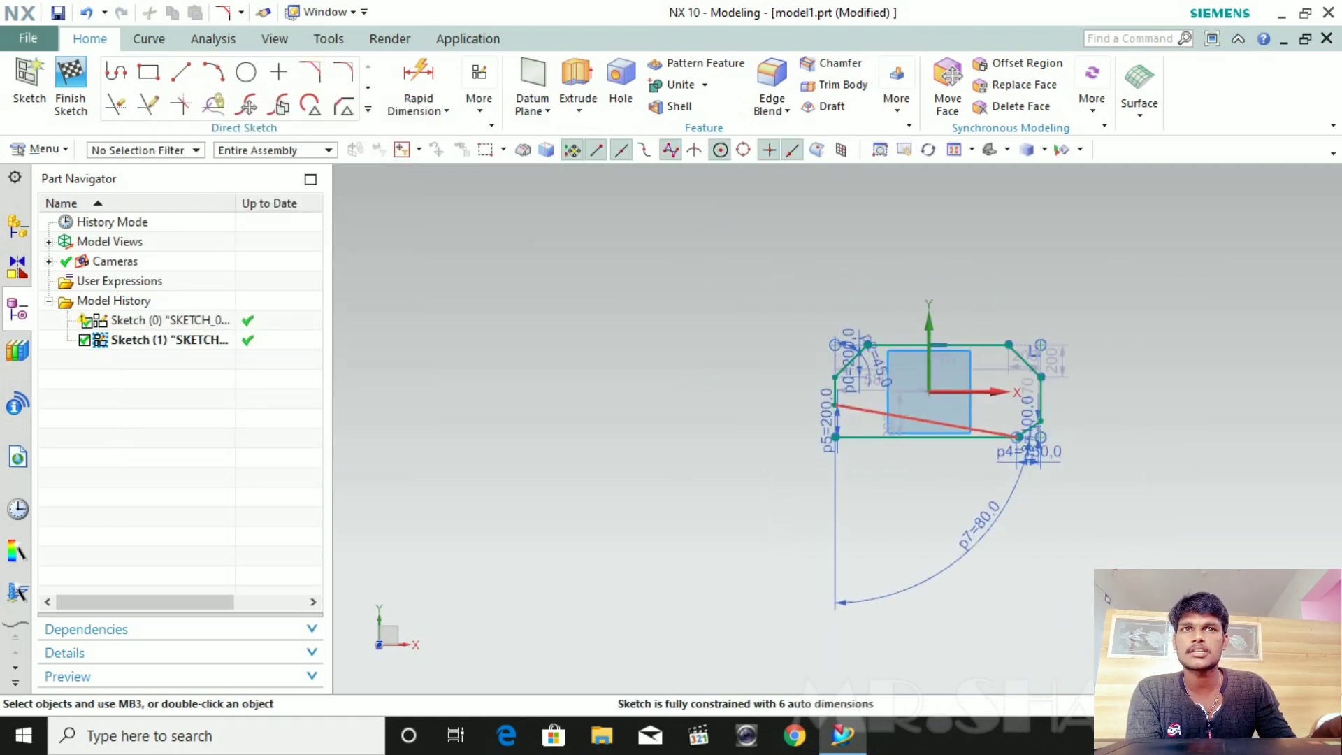
{"action": "key", "text": "ctrl+a"}
{"action": "right_click", "coordinate": [1040, 379]}
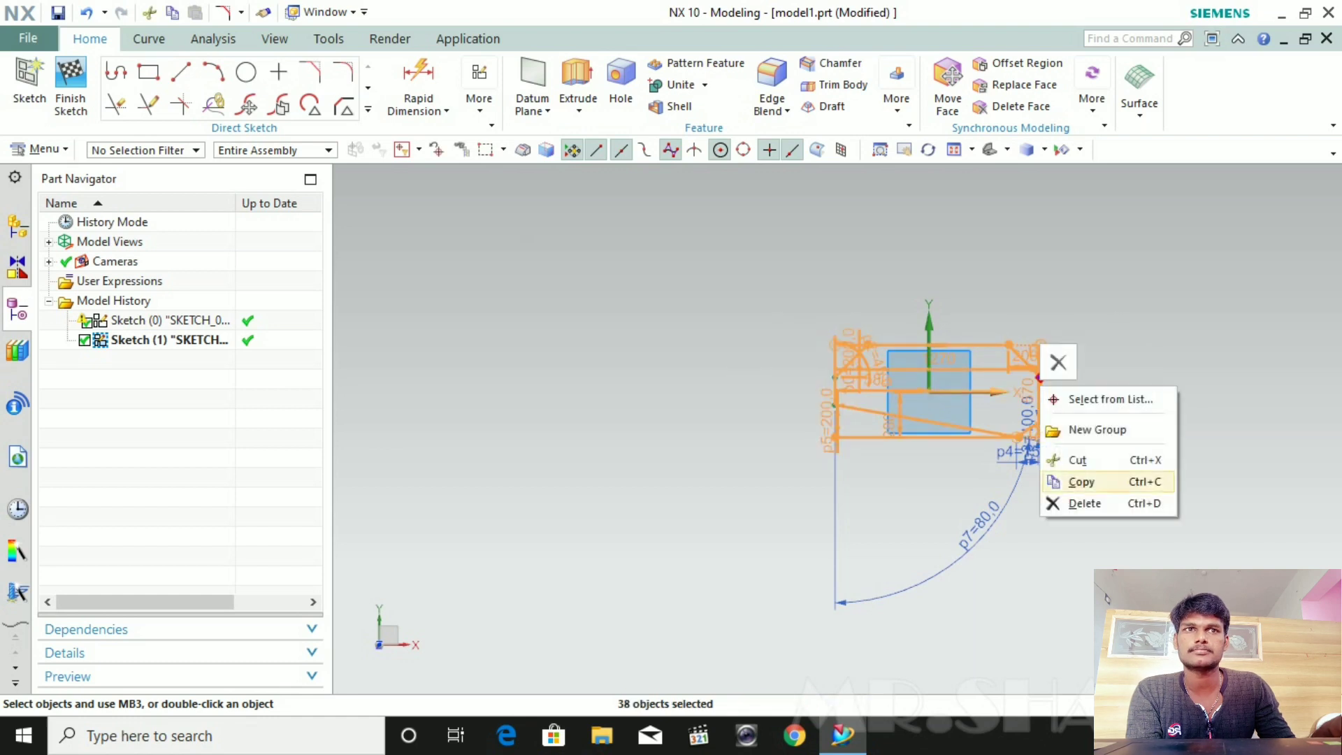
{"action": "left_click", "coordinate": [1085, 504]}
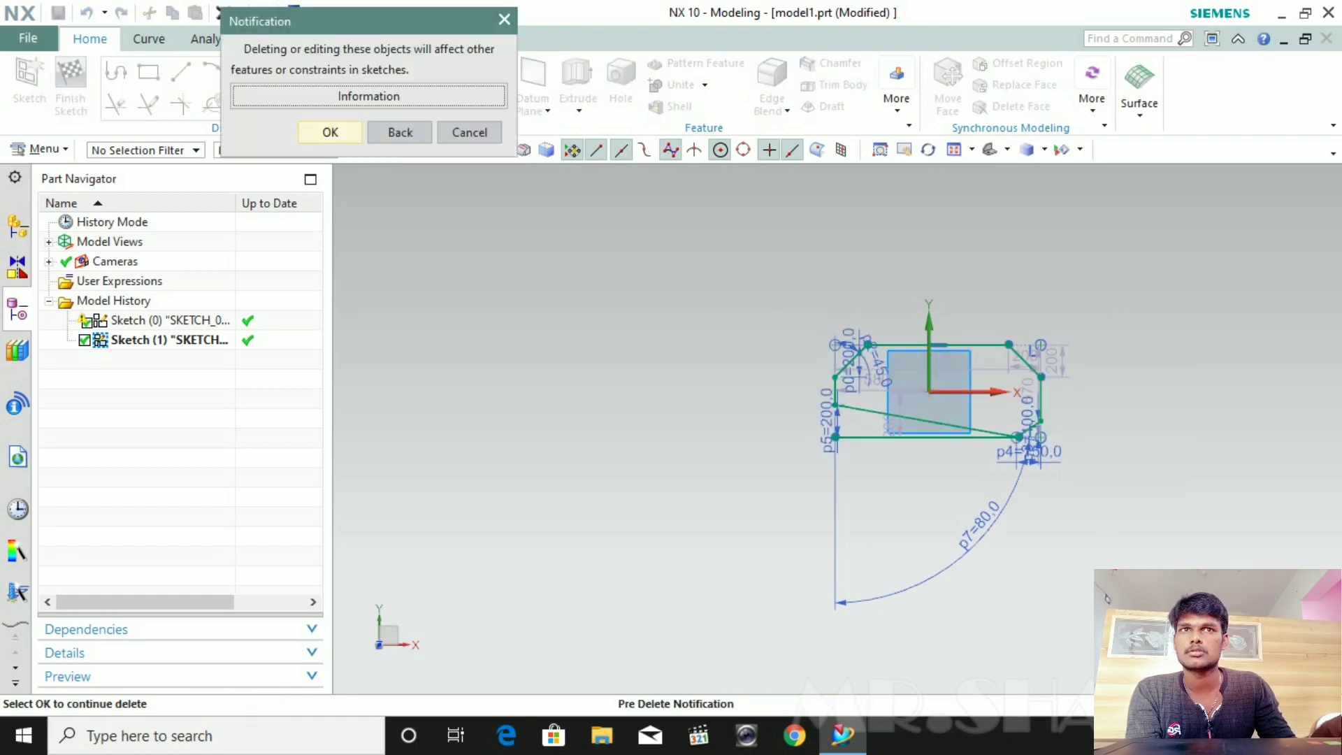
{"action": "key", "text": "Return"}
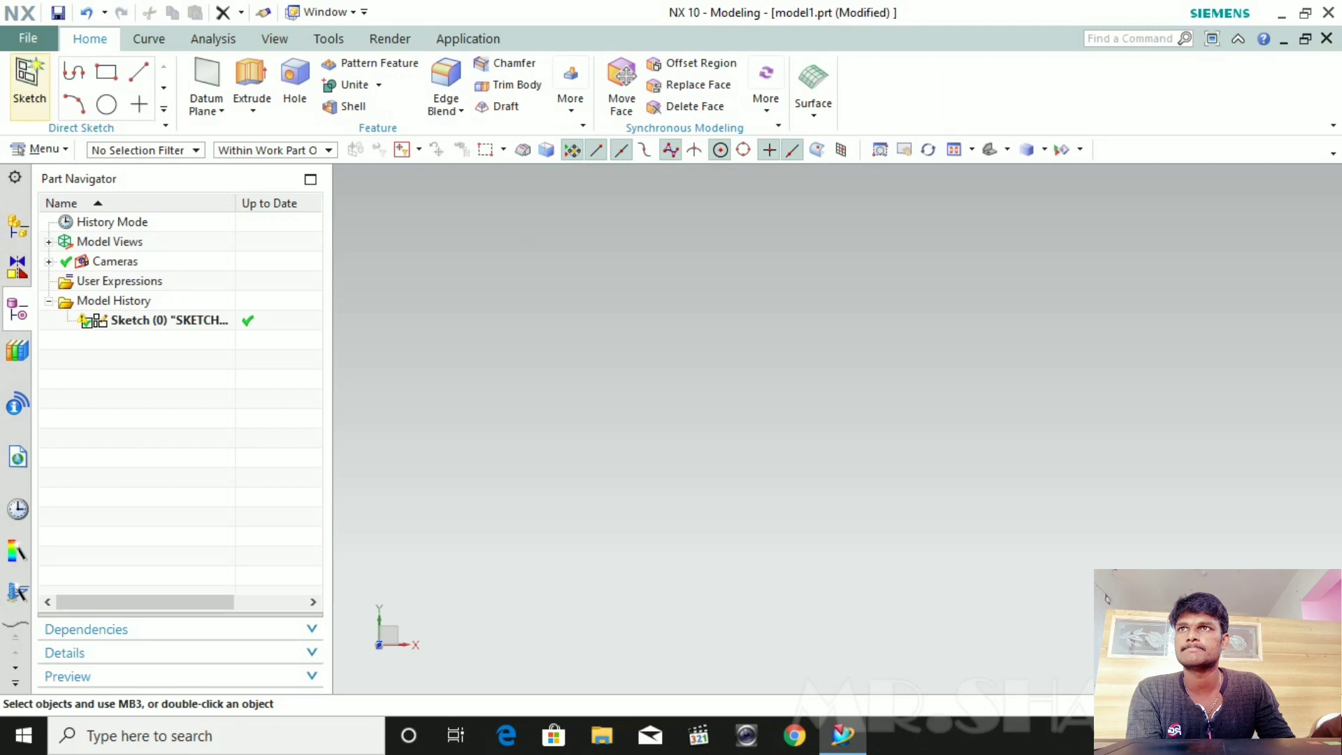
- Create a new sketch on the default plane and draw a rectangle about 2650 mm wide and 1300 mm high around the origin
{"action": "left_click", "coordinate": [30, 77]}
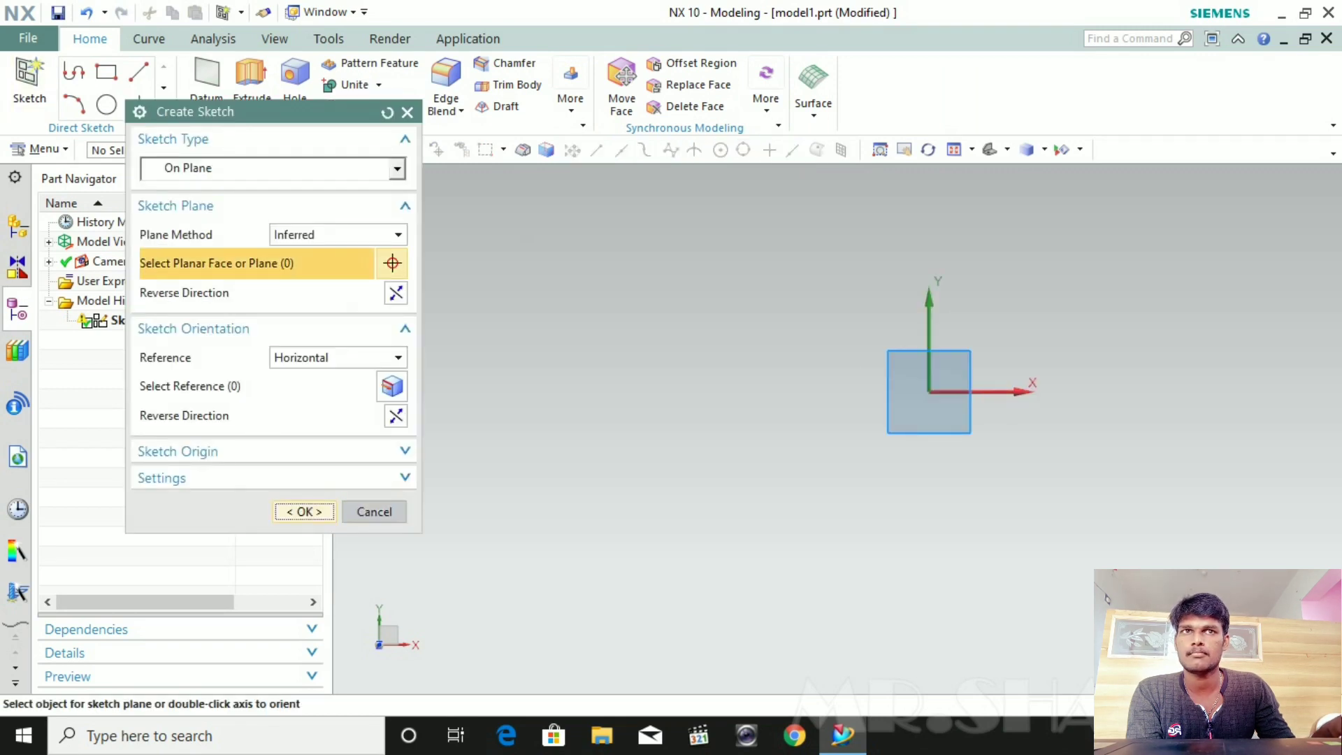
{"action": "left_click", "coordinate": [304, 512]}
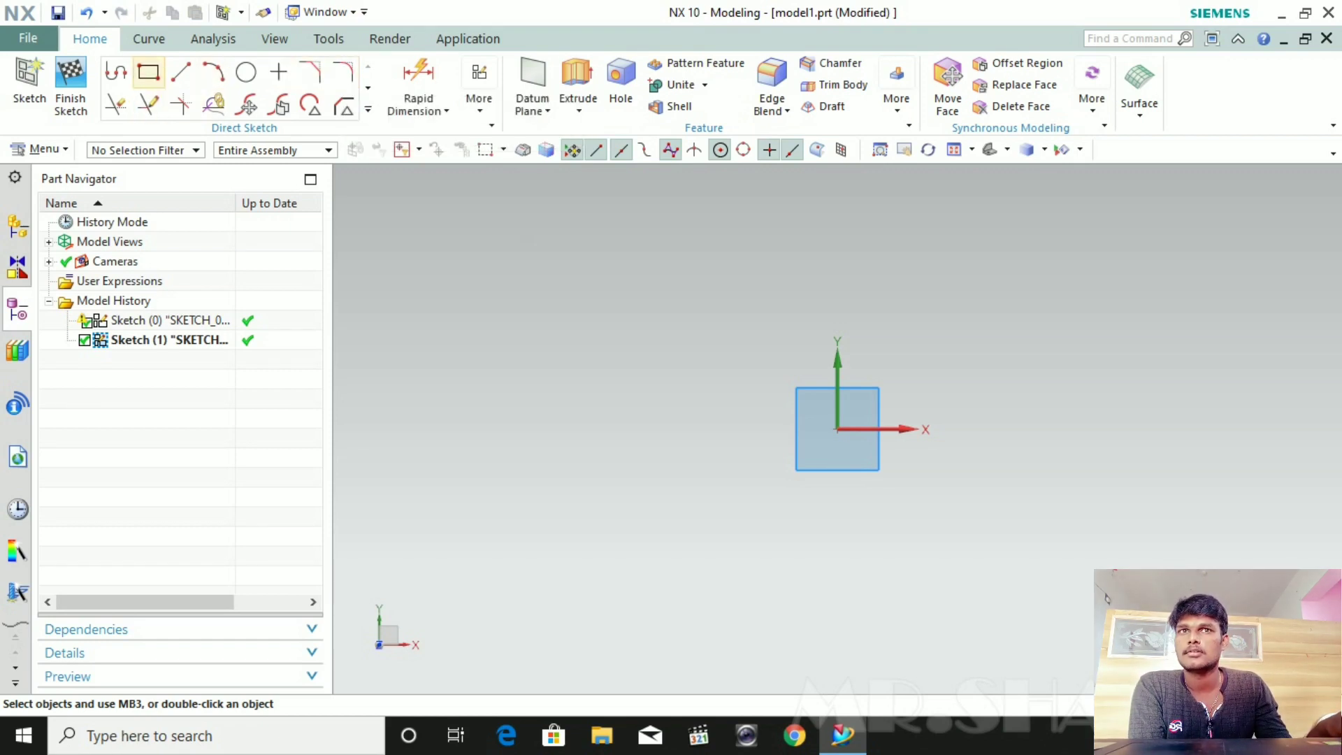
{"action": "left_click", "coordinate": [148, 72]}
{"action": "left_click_drag", "start_coordinate": [627, 332], "coordinate": [1057, 543]}
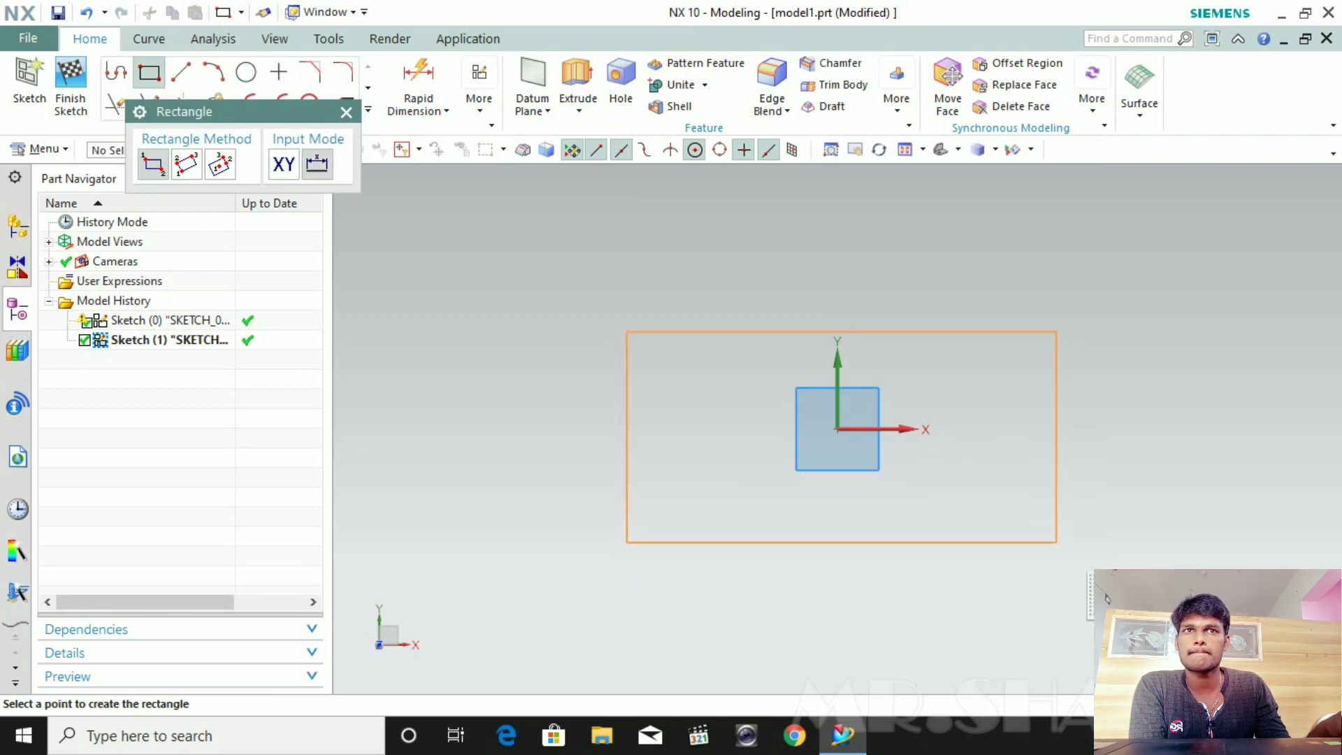
{"action": "left_click", "coordinate": [1056, 543]}
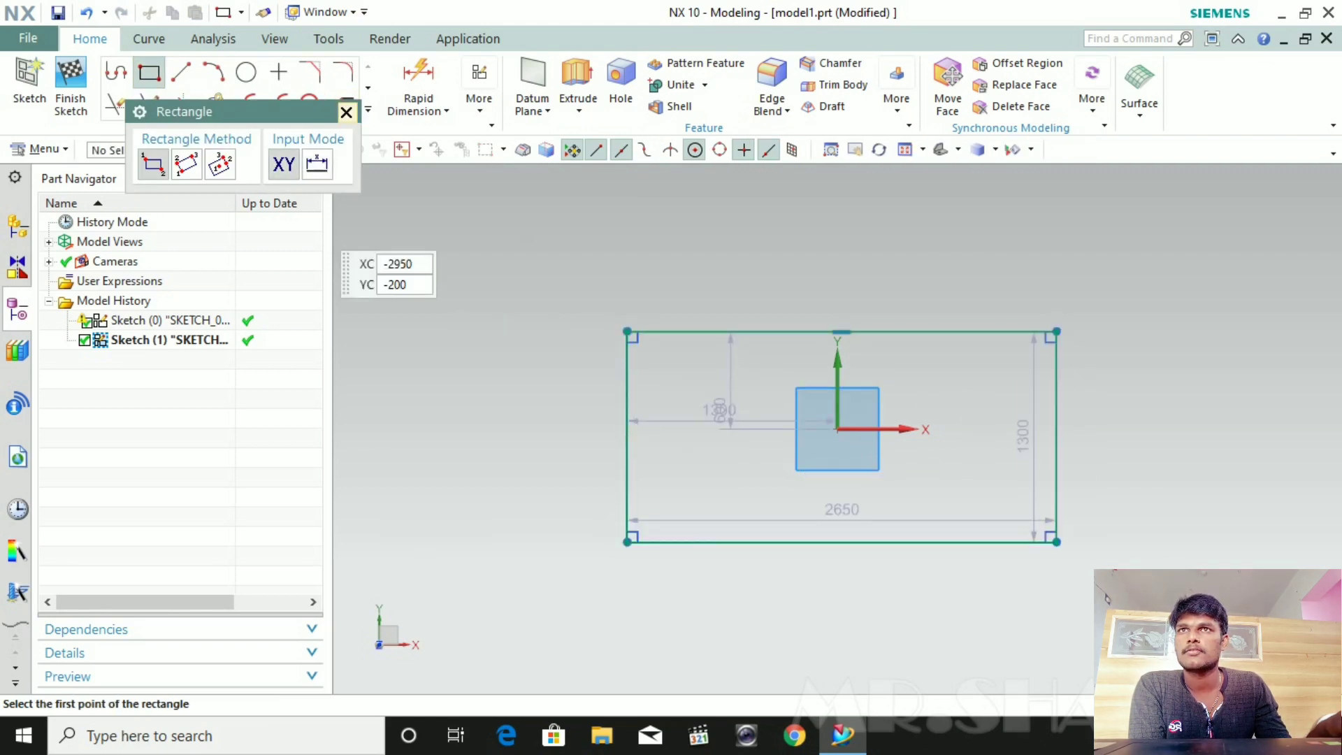
{"action": "key", "text": "Escape"}
- Fillet the rectangle's top-left corner with trimmed edges and a radius of about 632 mm
{"action": "left_click", "coordinate": [343, 72]}
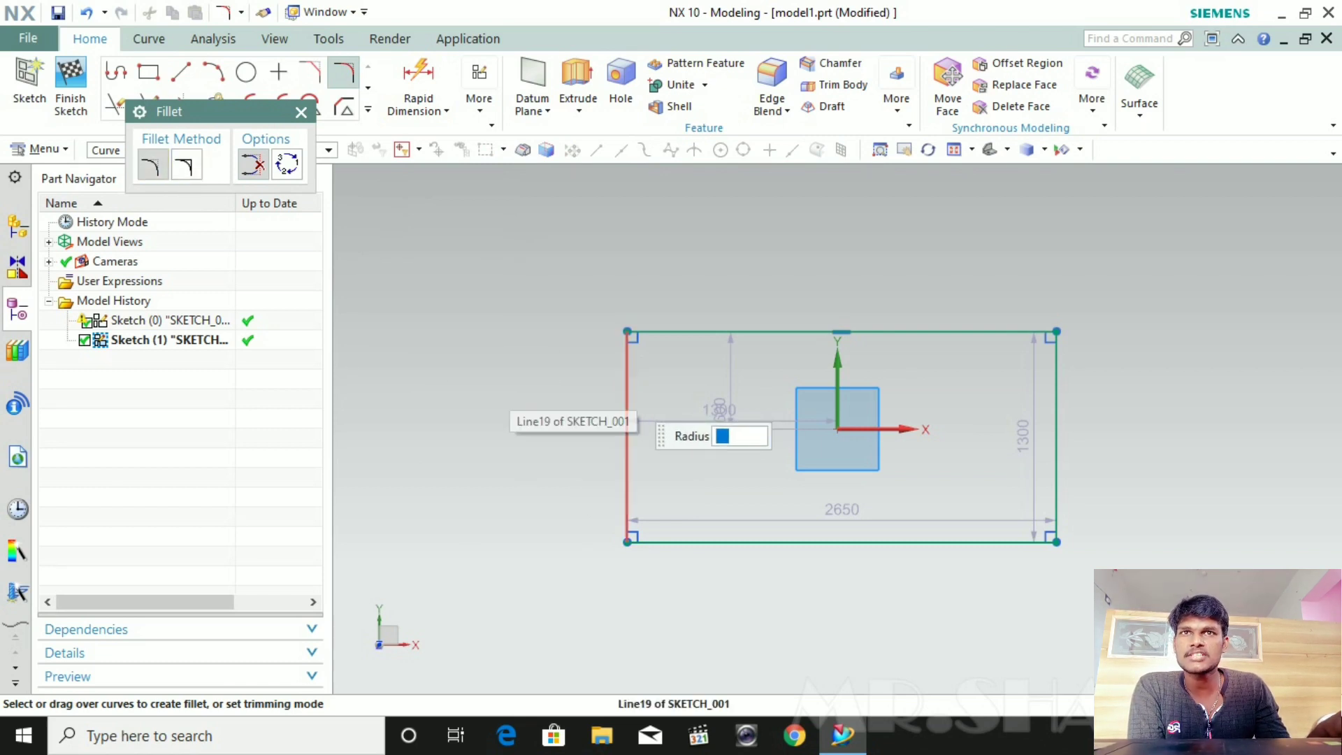
{"action": "left_click", "coordinate": [636, 331]}
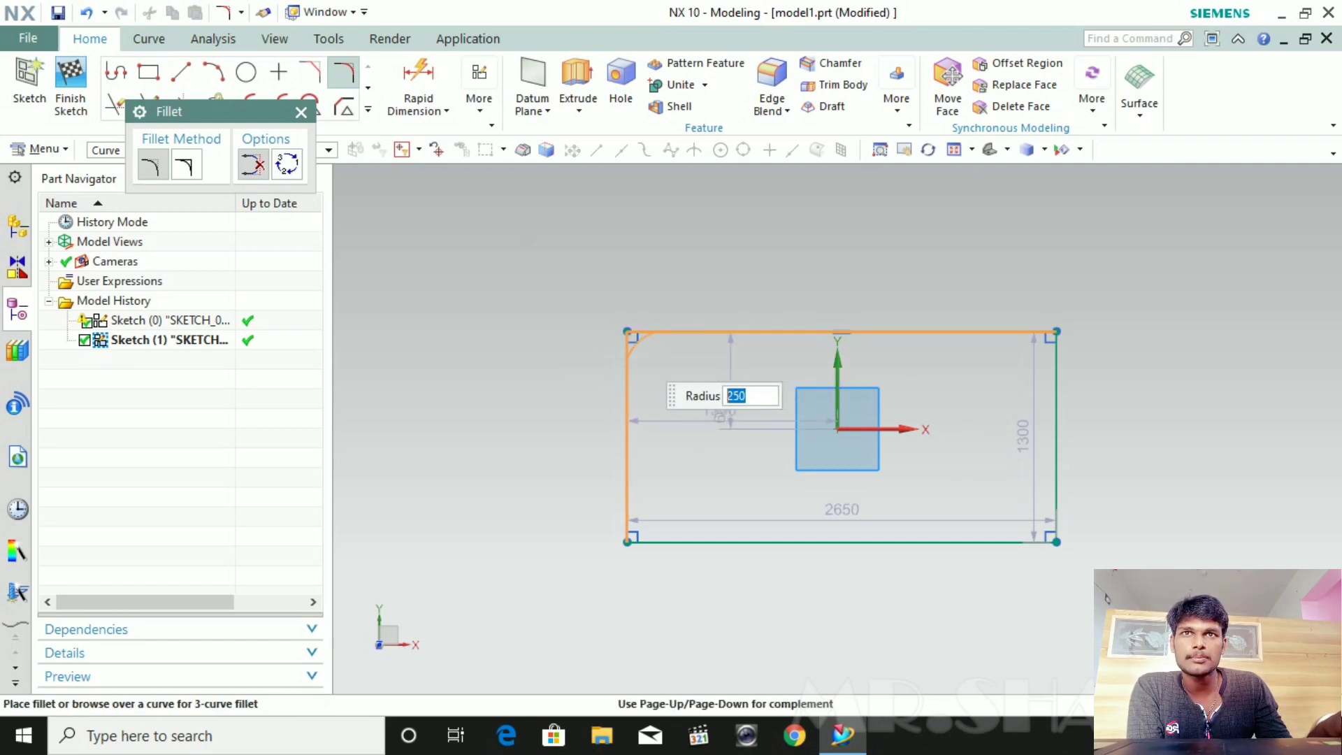
{"action": "left_click", "coordinate": [671, 409]}
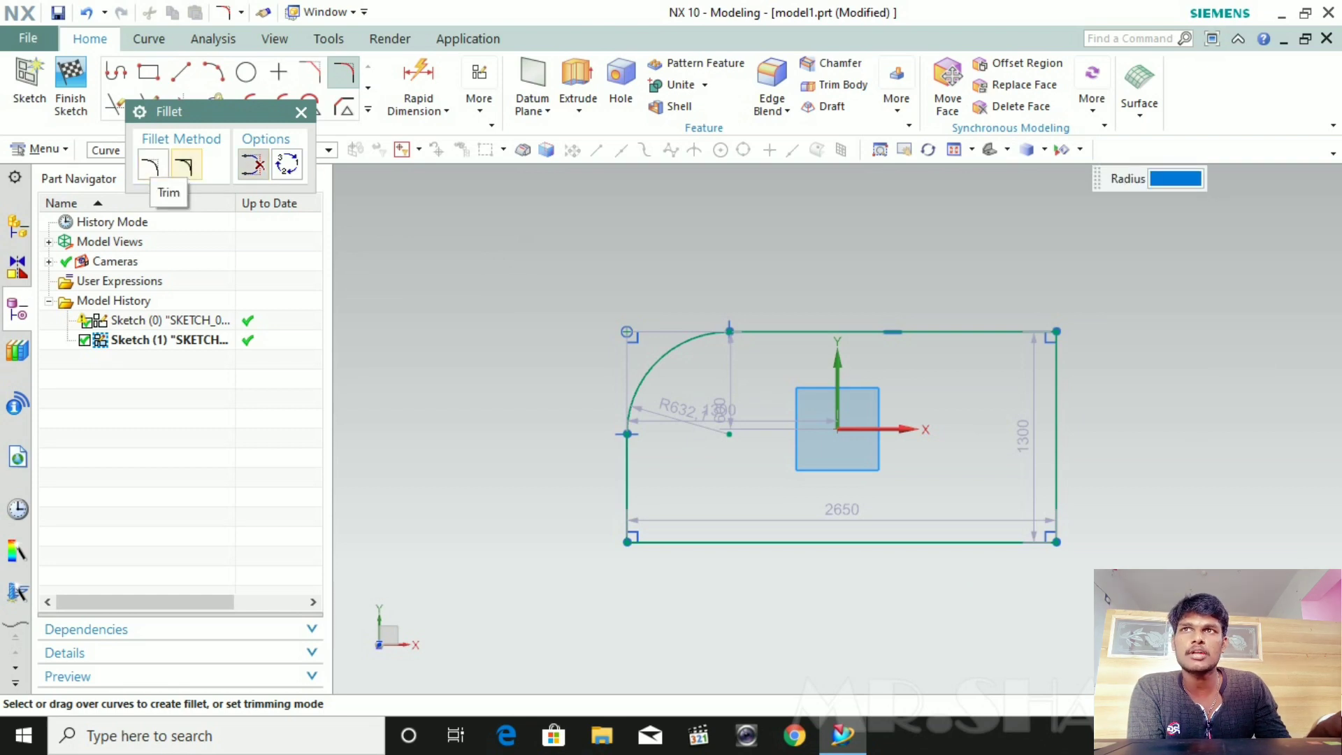
- Use the Untrim fillet method to round the rectangle's top-right corner with a radius of about 741 mm
{"action": "left_click", "coordinate": [1027, 331]}
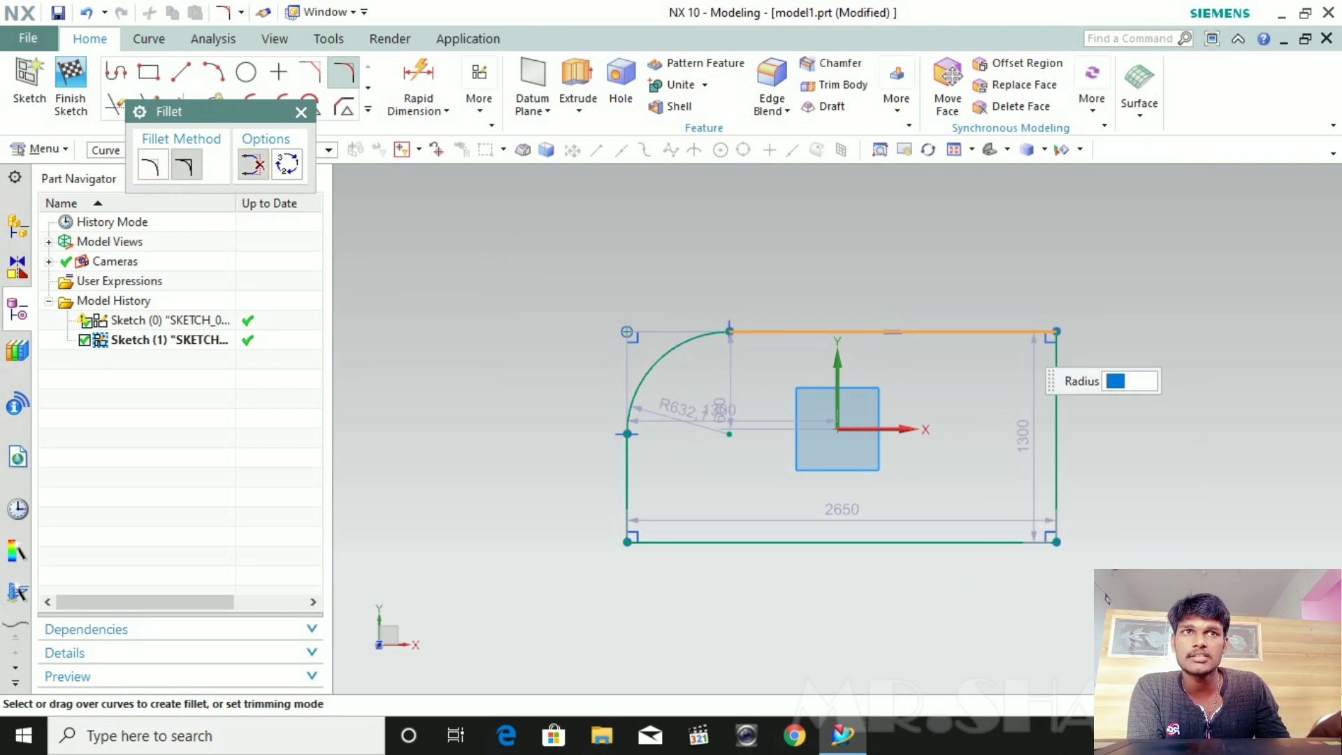
{"action": "left_click", "coordinate": [1057, 437]}
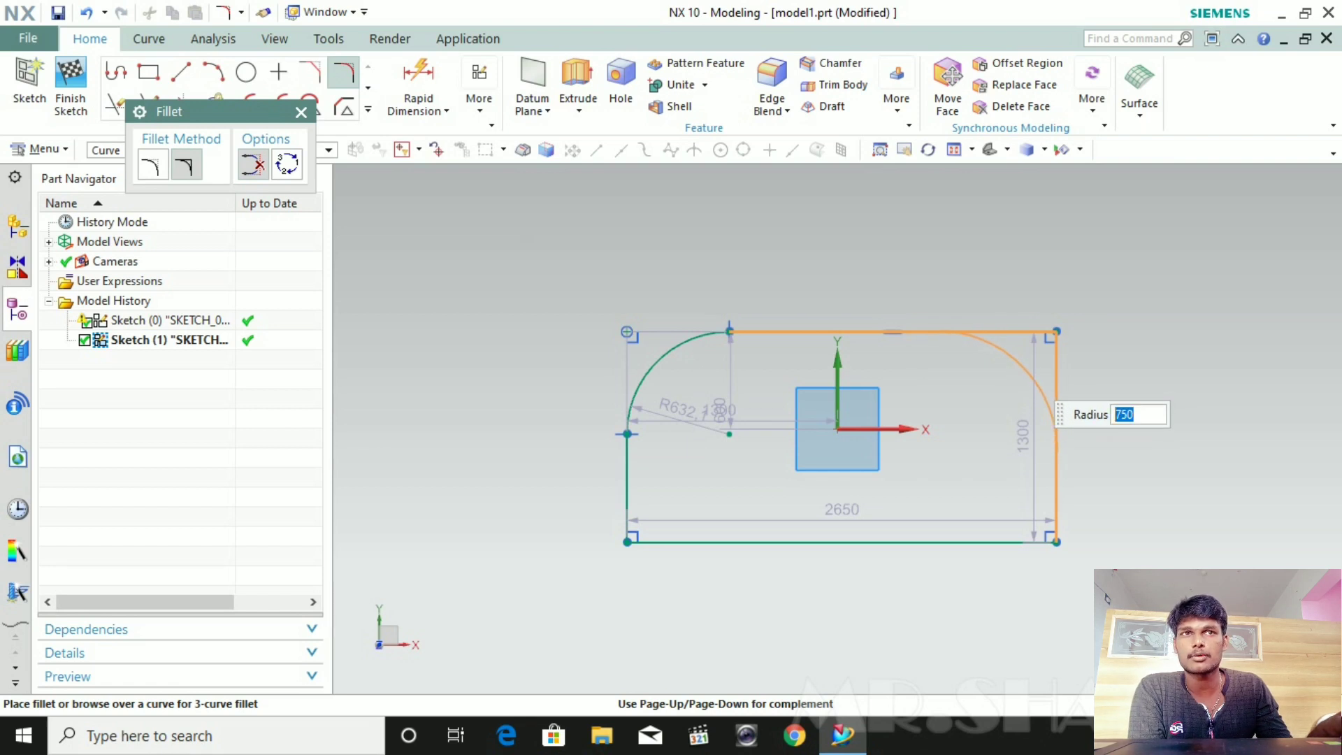
{"action": "left_click", "coordinate": [1021, 368]}
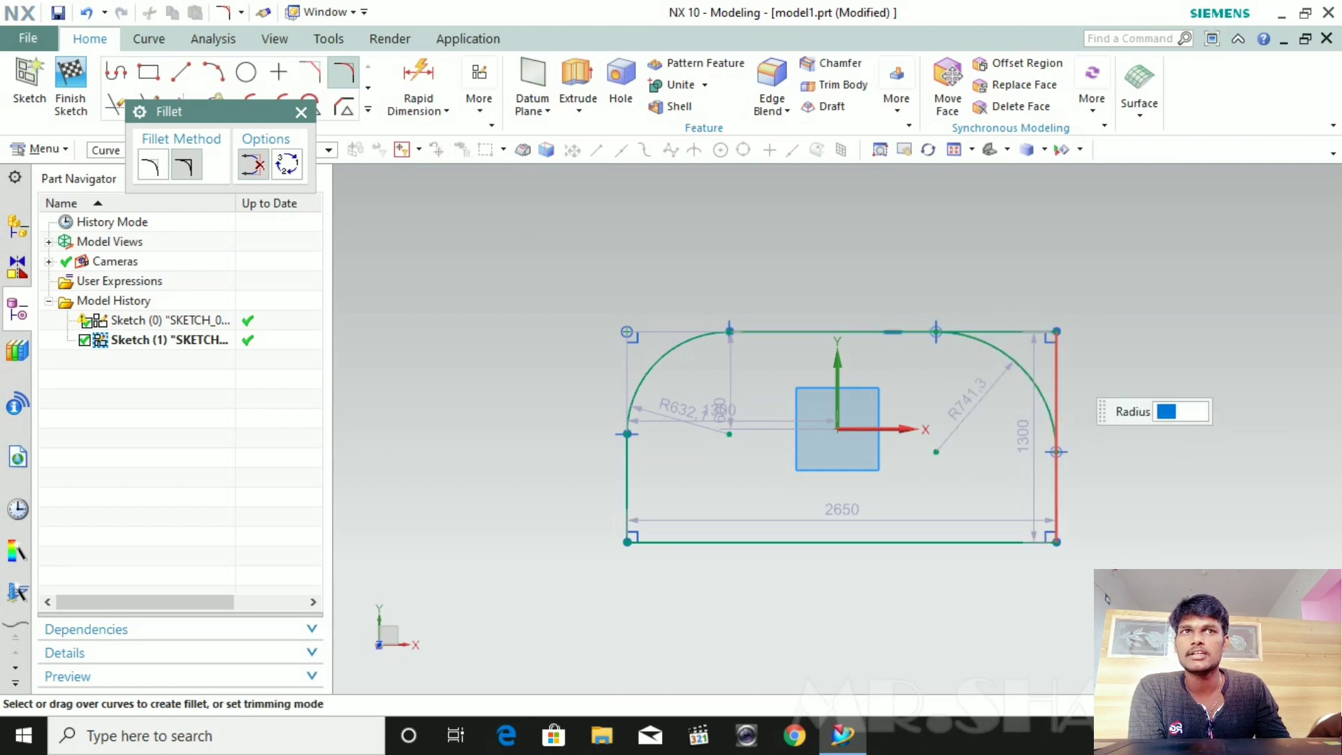
- Create an alternate fillet between the rectangle's left and bottom edges with a radius of about 629 mm
{"action": "scroll", "coordinate": [1097, 355], "scroll_direction": "up", "scroll_amount": 1}
{"action": "scroll", "coordinate": [1049, 389], "scroll_direction": "up", "scroll_amount": 1}
{"action": "scroll", "coordinate": [1049, 389], "scroll_direction": "down", "scroll_amount": 2}
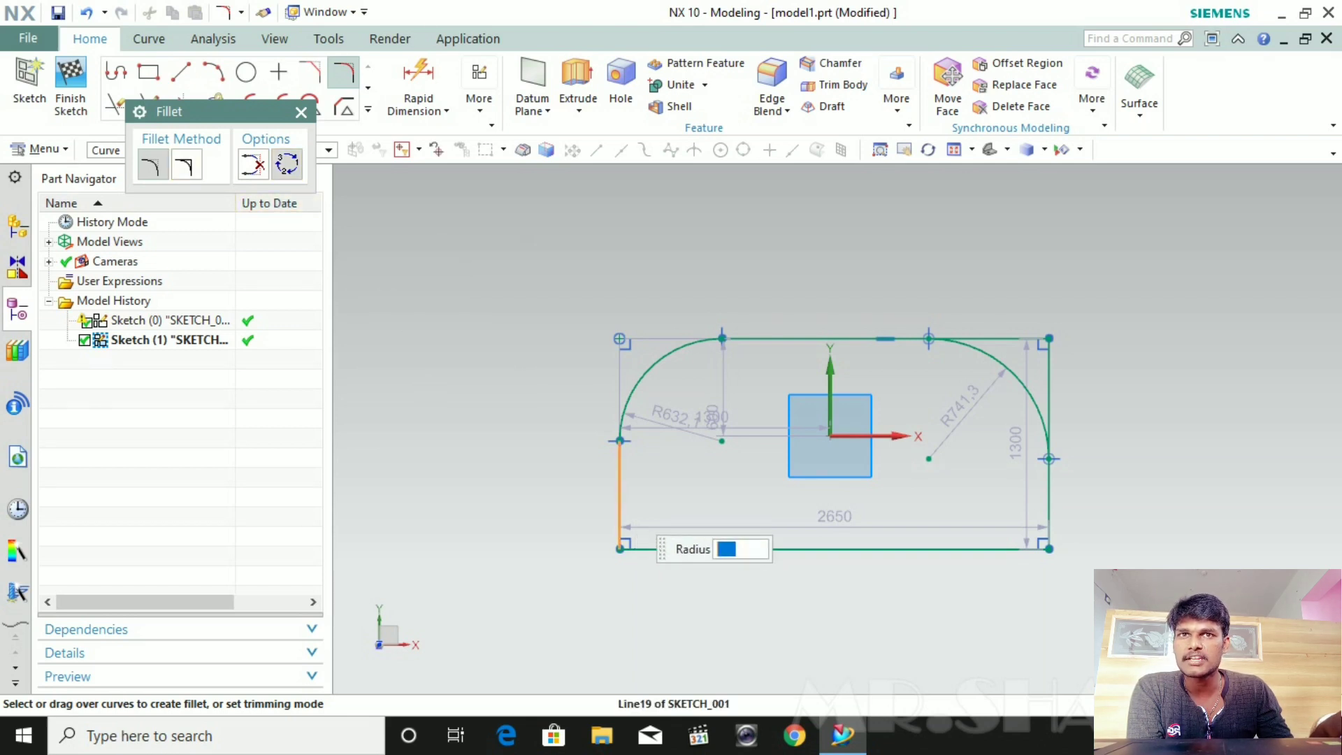
{"action": "left_click", "coordinate": [708, 549]}
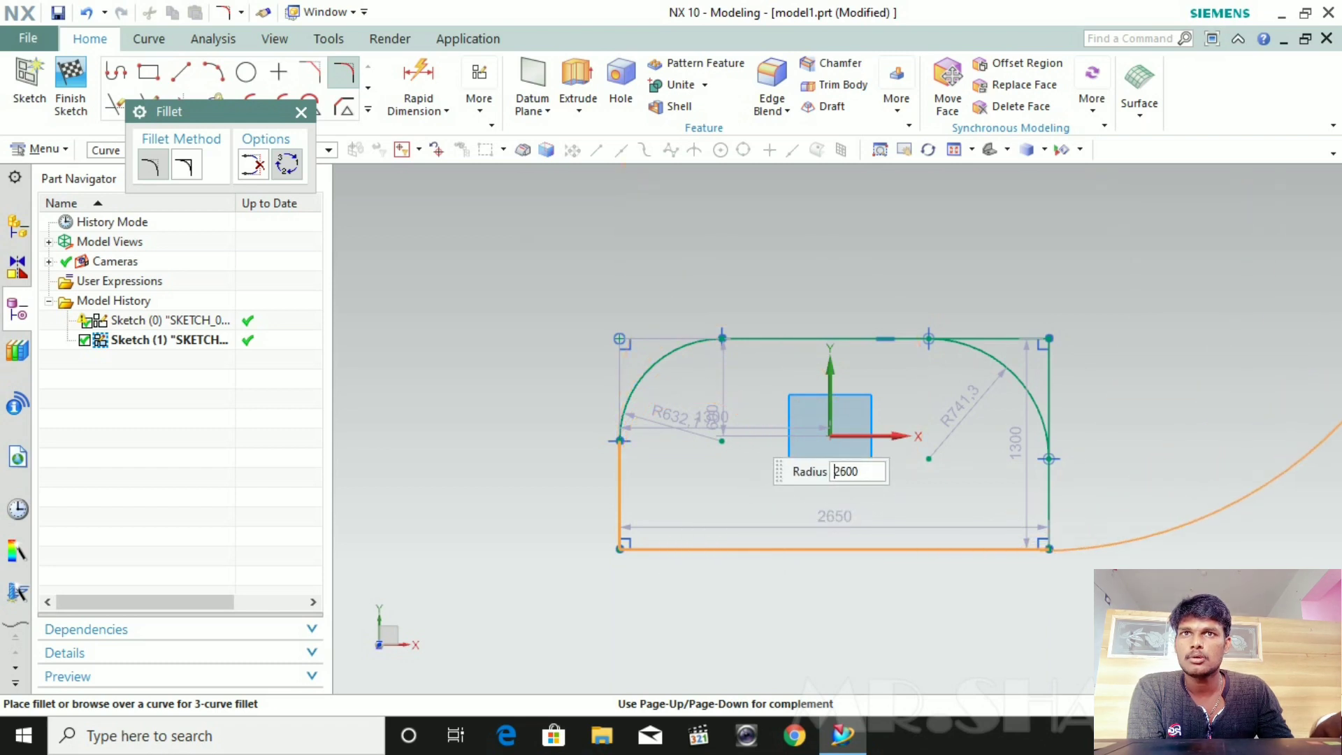
{"action": "key", "text": "Return"}
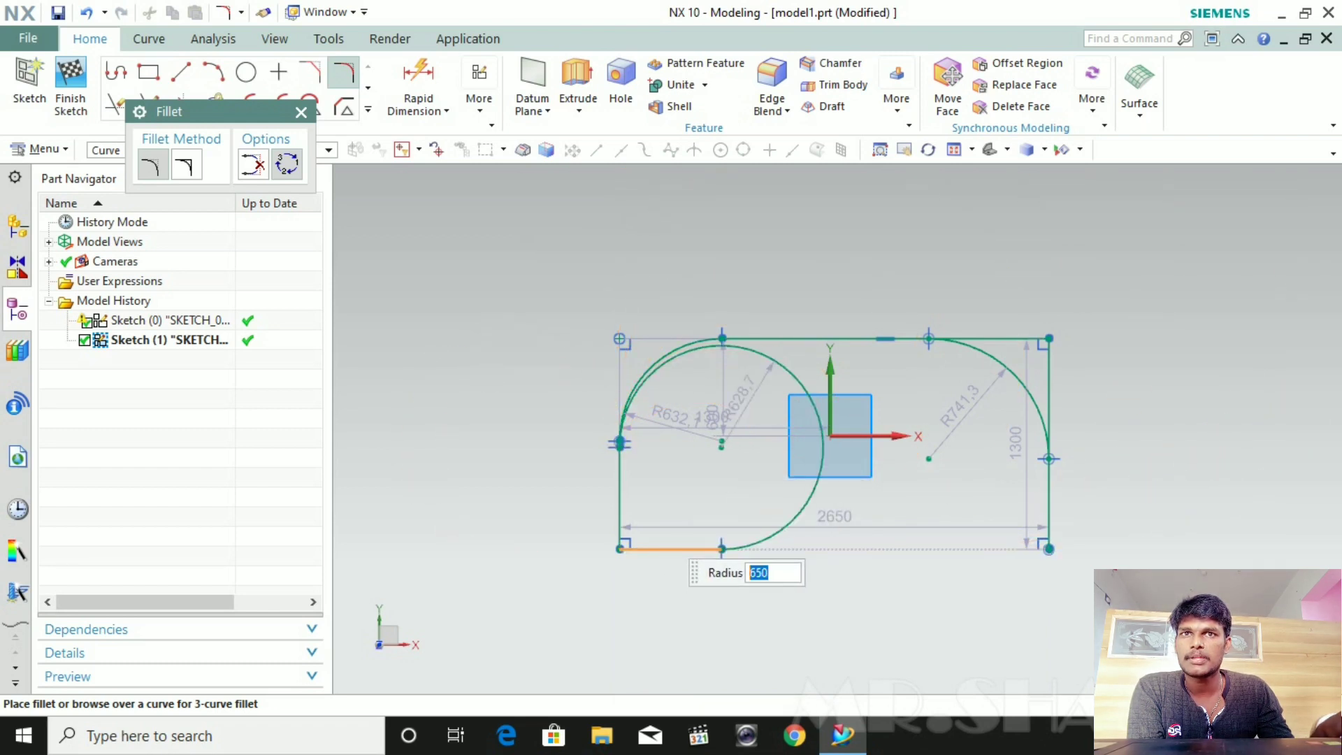
- Undo all fillets made on the rectangle
{"action": "scroll", "coordinate": [611, 619], "scroll_direction": "up", "scroll_amount": 5}
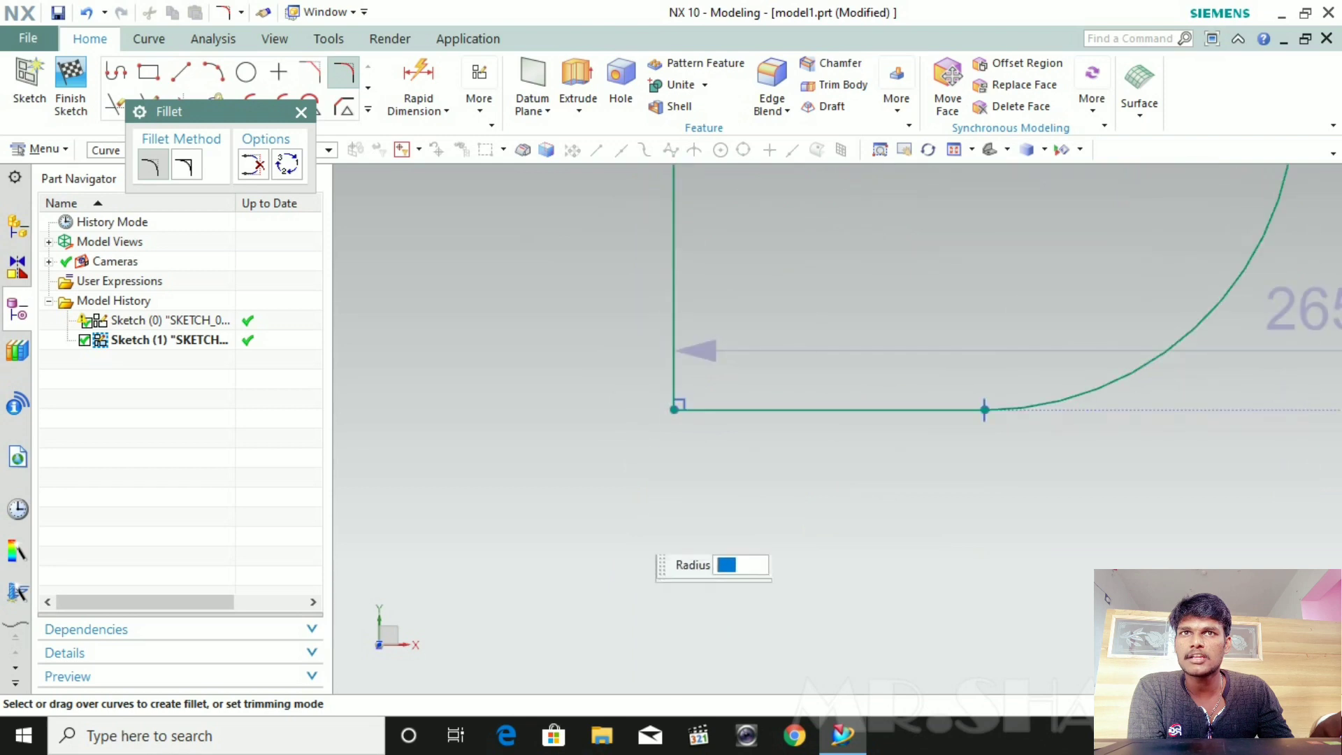
{"action": "scroll", "coordinate": [861, 423], "scroll_direction": "down", "scroll_amount": 5}
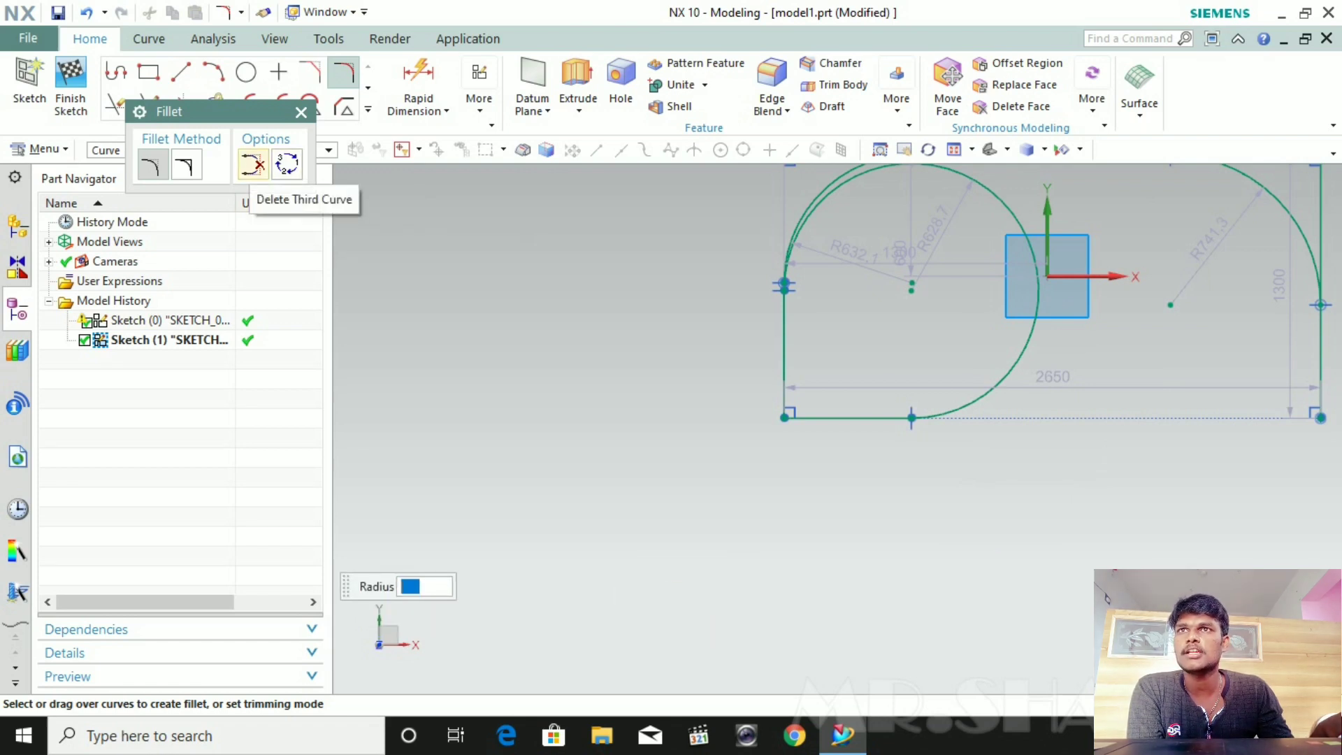
{"action": "scroll", "coordinate": [1133, 377], "scroll_direction": "down", "scroll_amount": 3}
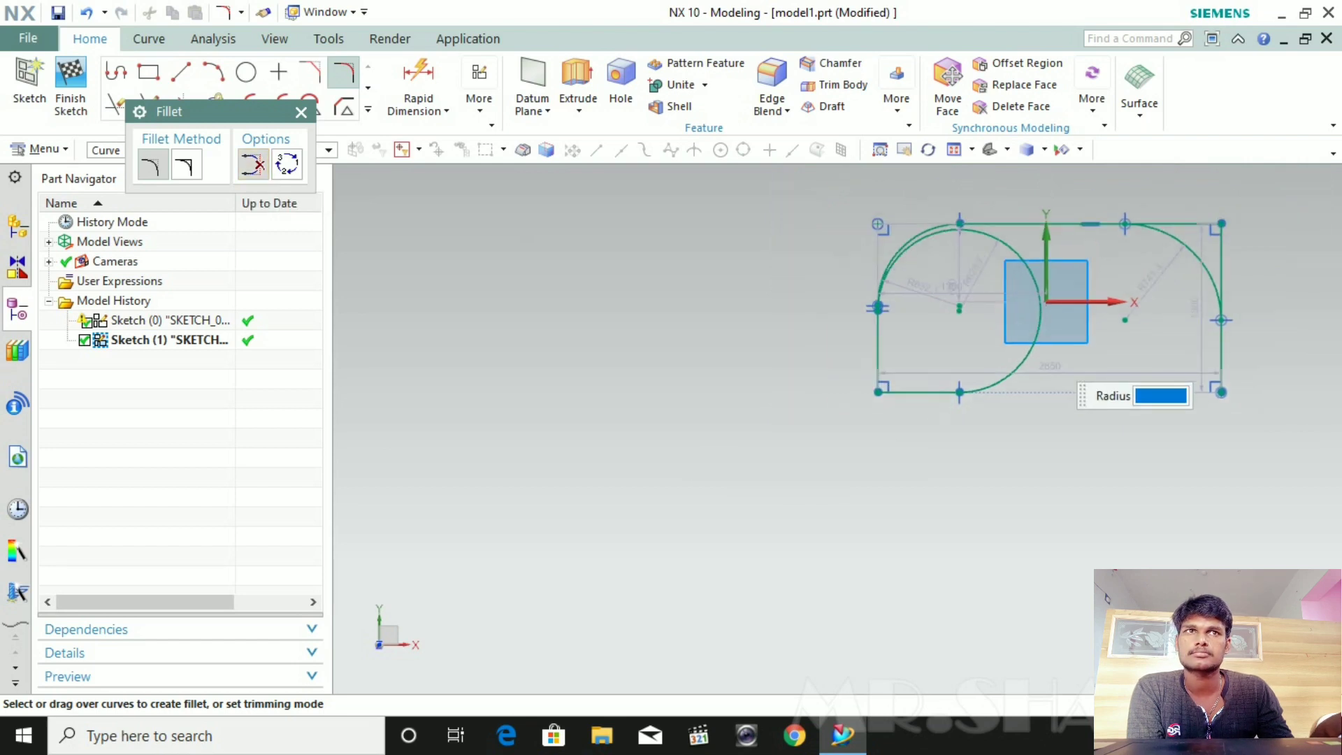
{"action": "scroll", "coordinate": [1217, 293], "scroll_direction": "up", "scroll_amount": 2}
{"action": "scroll", "coordinate": [1118, 294], "scroll_direction": "up", "scroll_amount": 4}
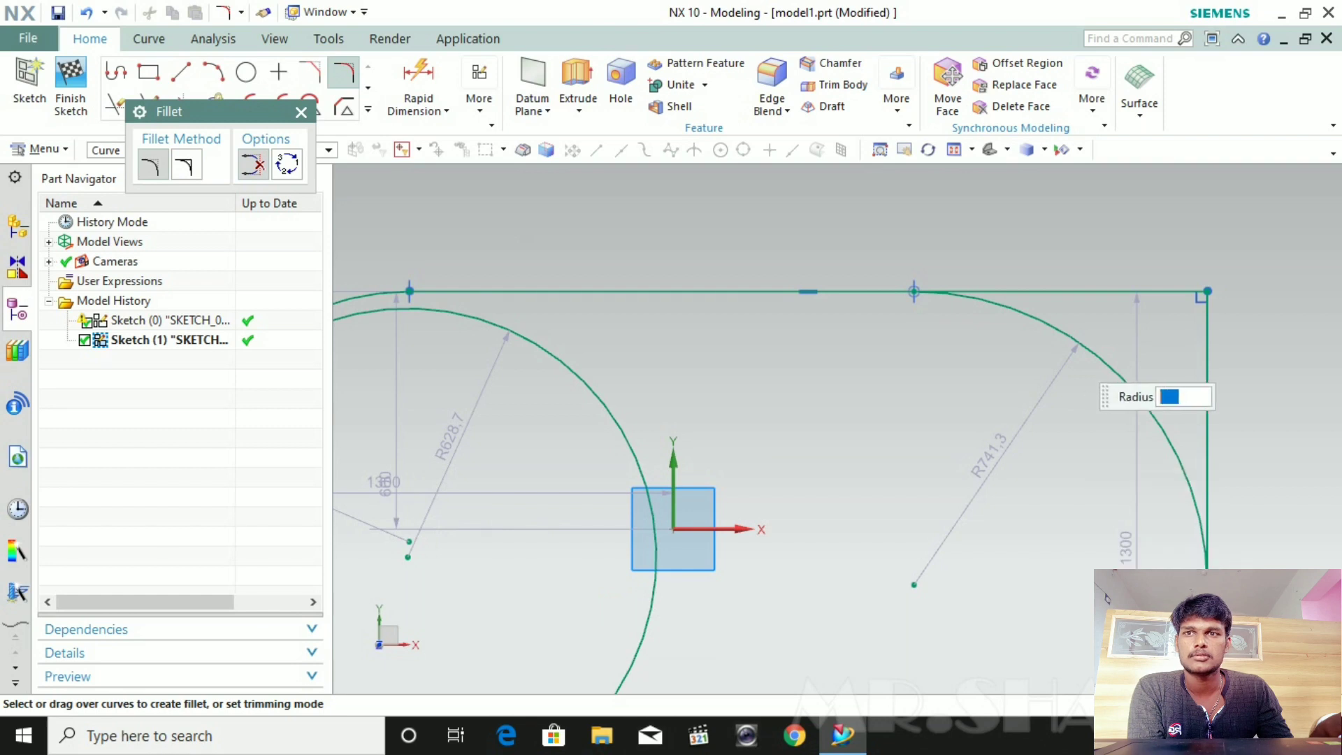
{"action": "scroll", "coordinate": [1147, 395], "scroll_direction": "down", "scroll_amount": 3}
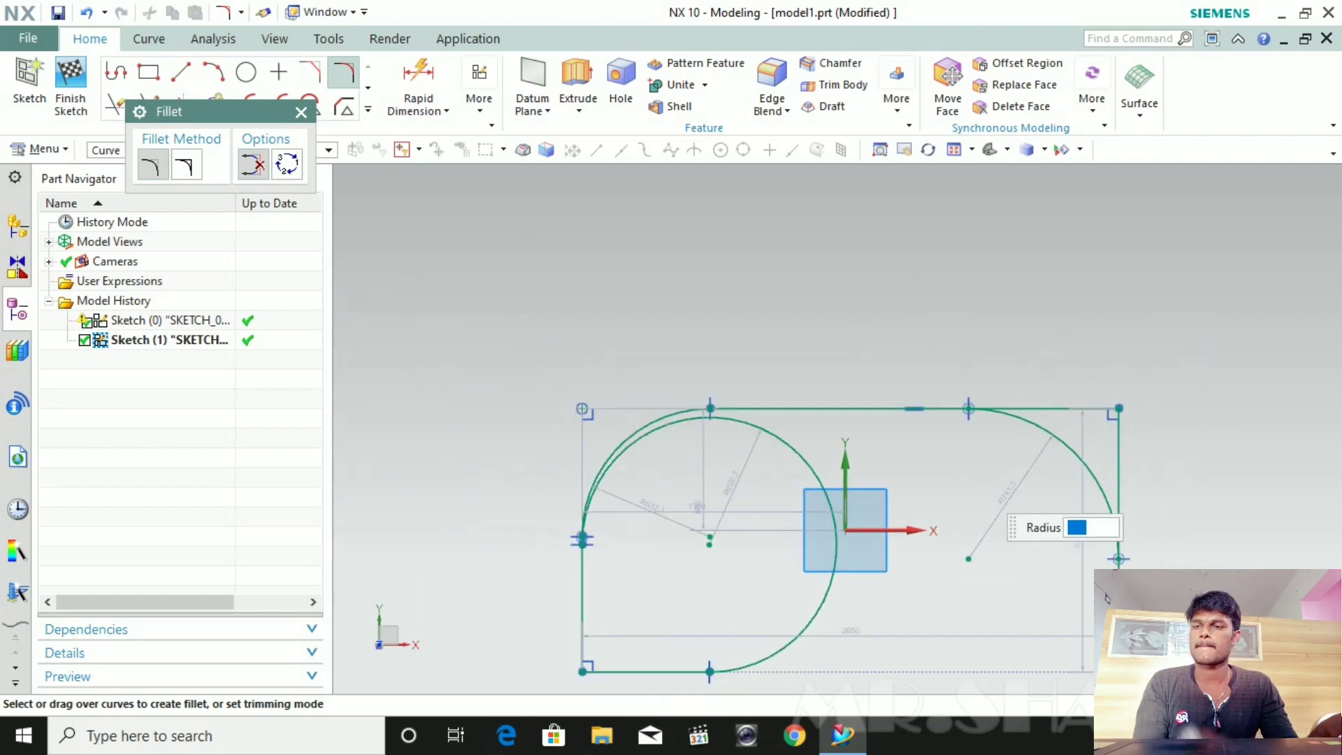
{"action": "key", "text": "ctrl+z"}
{"action": "key", "text": "ctrl+z"}
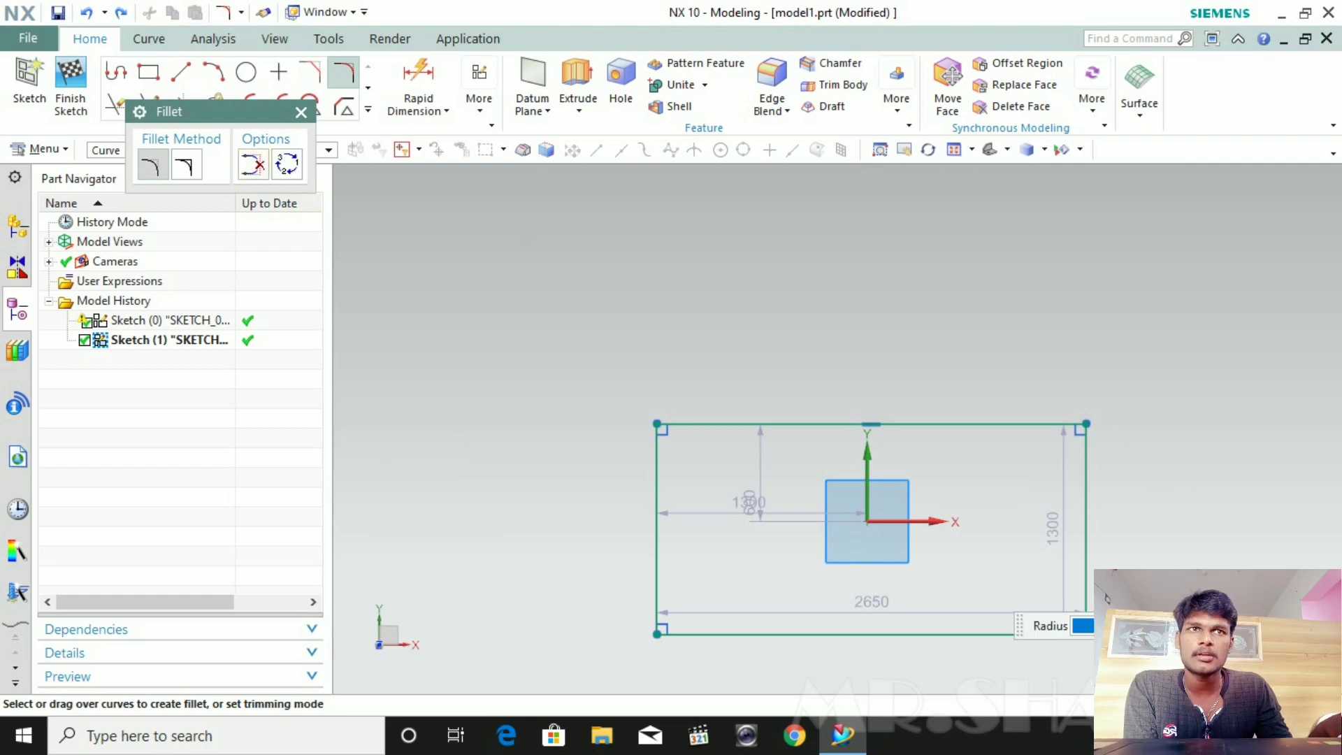
- Sketch freehand fillets across the rectangle's top corners, about 268 mm radius on the right corner and about 205 mm on the left
{"action": "left_click_drag", "start_coordinate": [1039, 453], "coordinate": [1112, 497]}
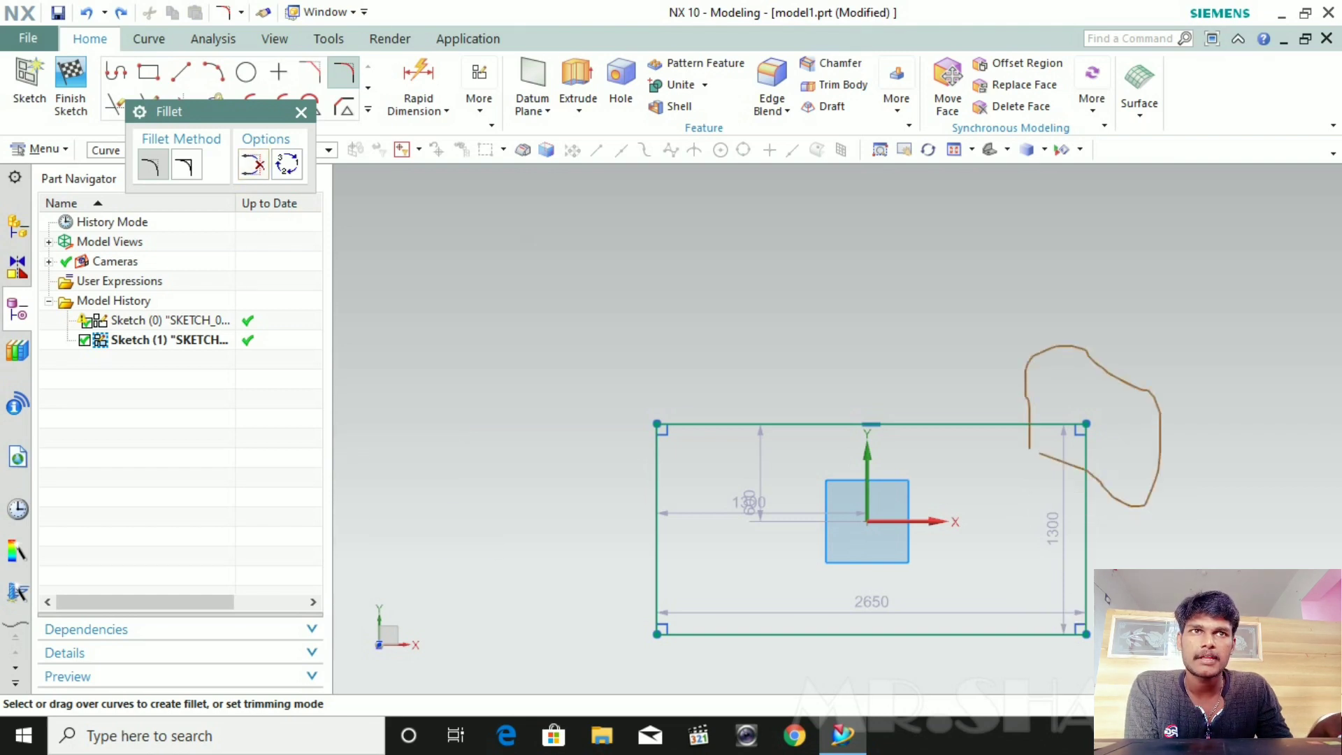
{"action": "left_click_drag", "start_coordinate": [1030, 447], "coordinate": [1100, 465]}
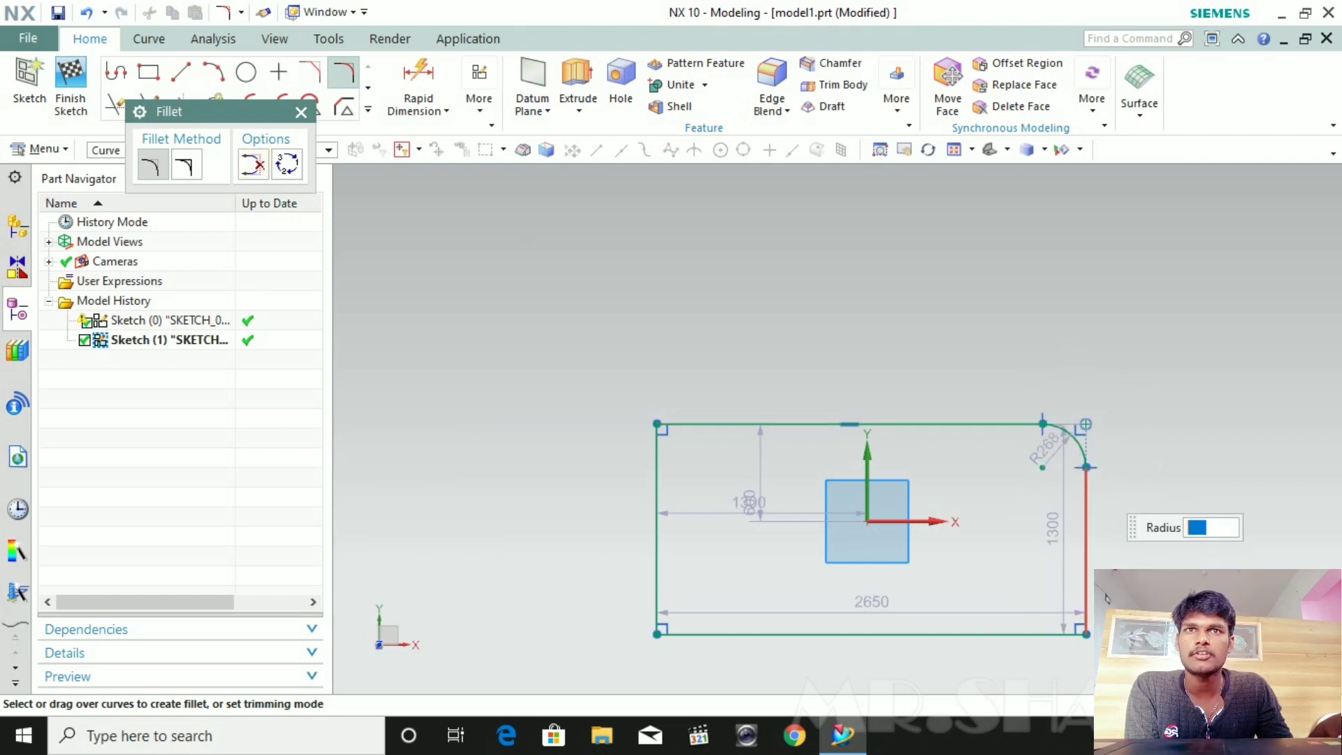
{"action": "mouse_move", "coordinate": [738, 383]}
{"action": "left_mouse_down"}
{"action": "mouse_move", "coordinate": [620, 454]}
{"action": "mouse_move", "coordinate": [665, 437]}
{"action": "left_mouse_up"}
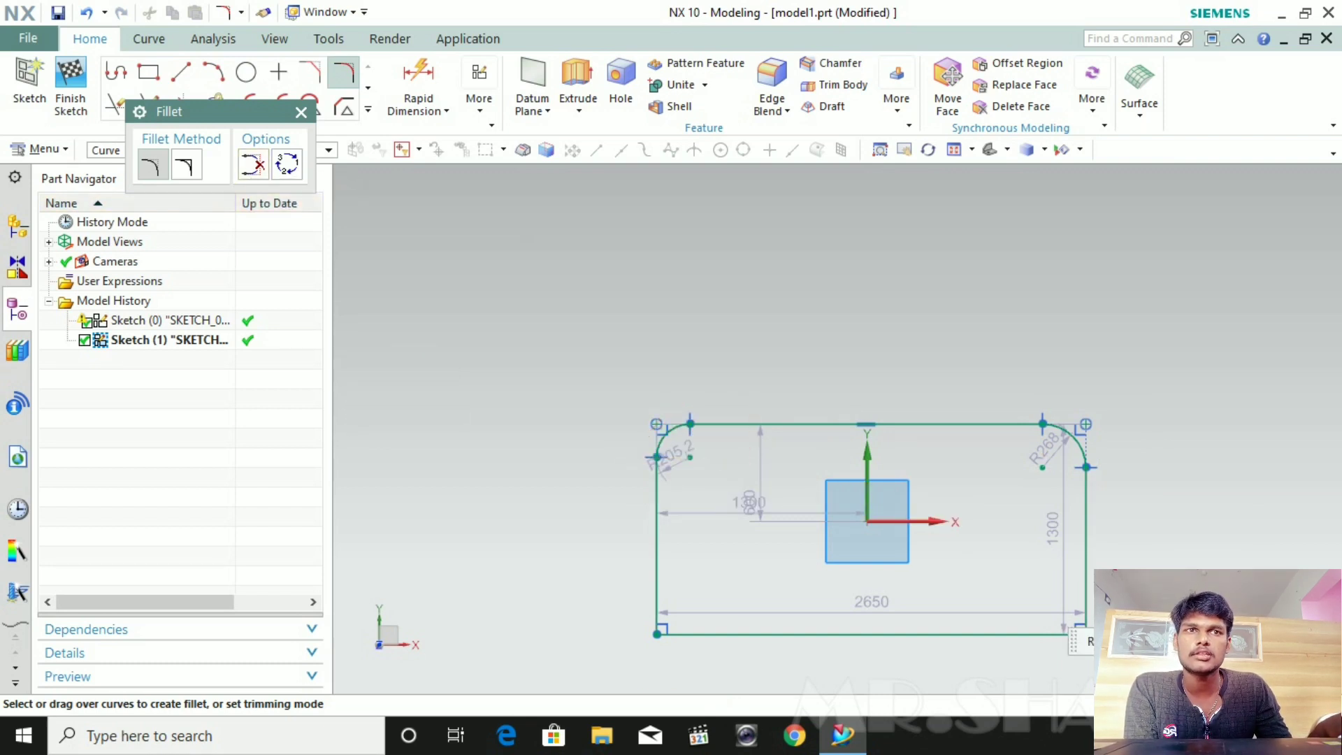
- Fillet the rectangle's bottom-right corner, and the bottom-left corner with a radius of about 620 mm
{"action": "scroll", "coordinate": [915, 610], "scroll_direction": "down", "scroll_amount": 2}
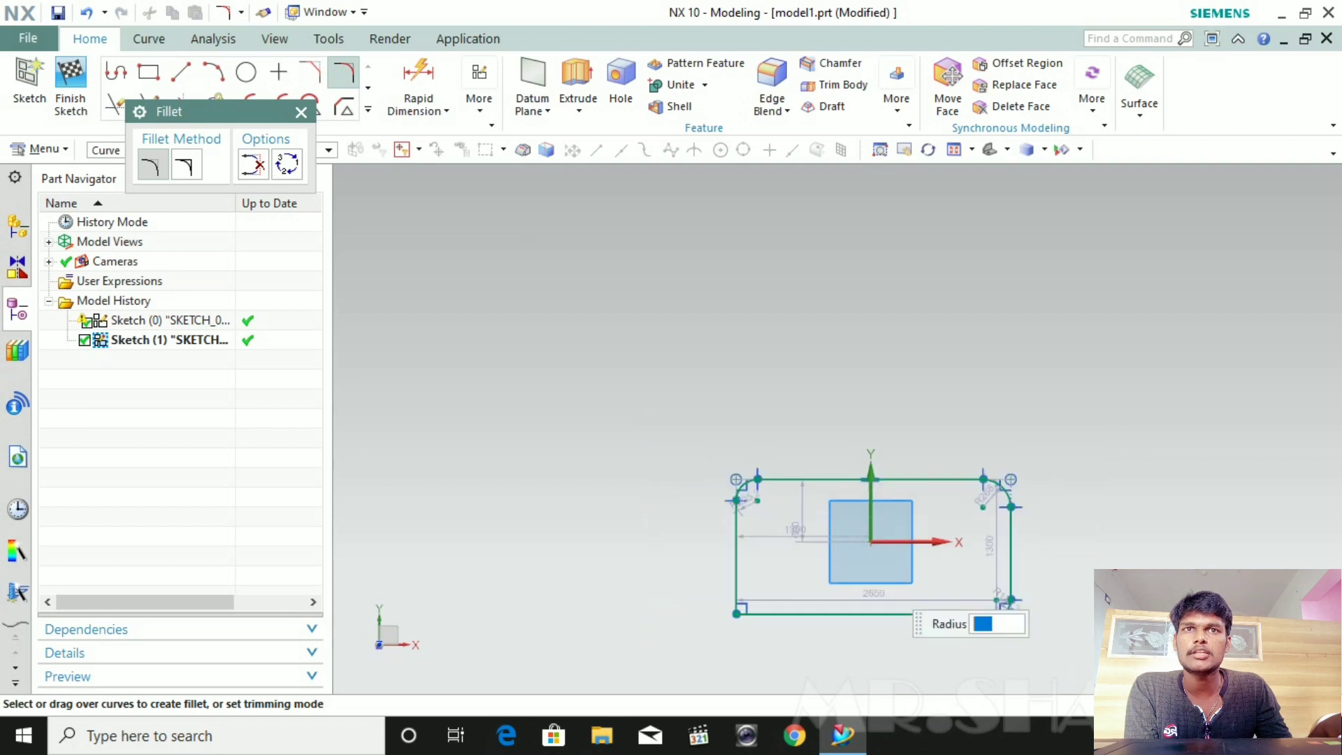
{"action": "scroll", "coordinate": [839, 629], "scroll_direction": "up", "scroll_amount": 2}
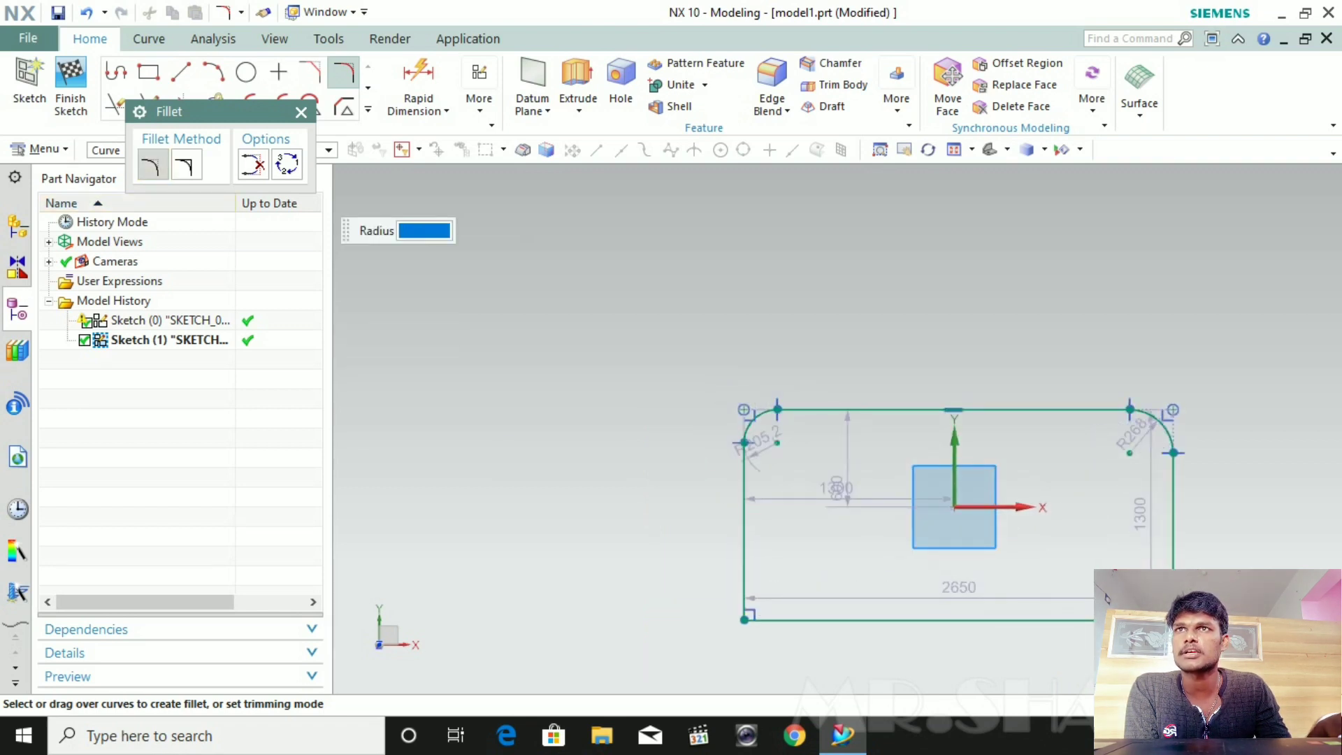
{"action": "scroll", "coordinate": [761, 651], "scroll_direction": "down", "scroll_amount": 2}
{"action": "scroll", "coordinate": [762, 619], "scroll_direction": "up", "scroll_amount": 2}
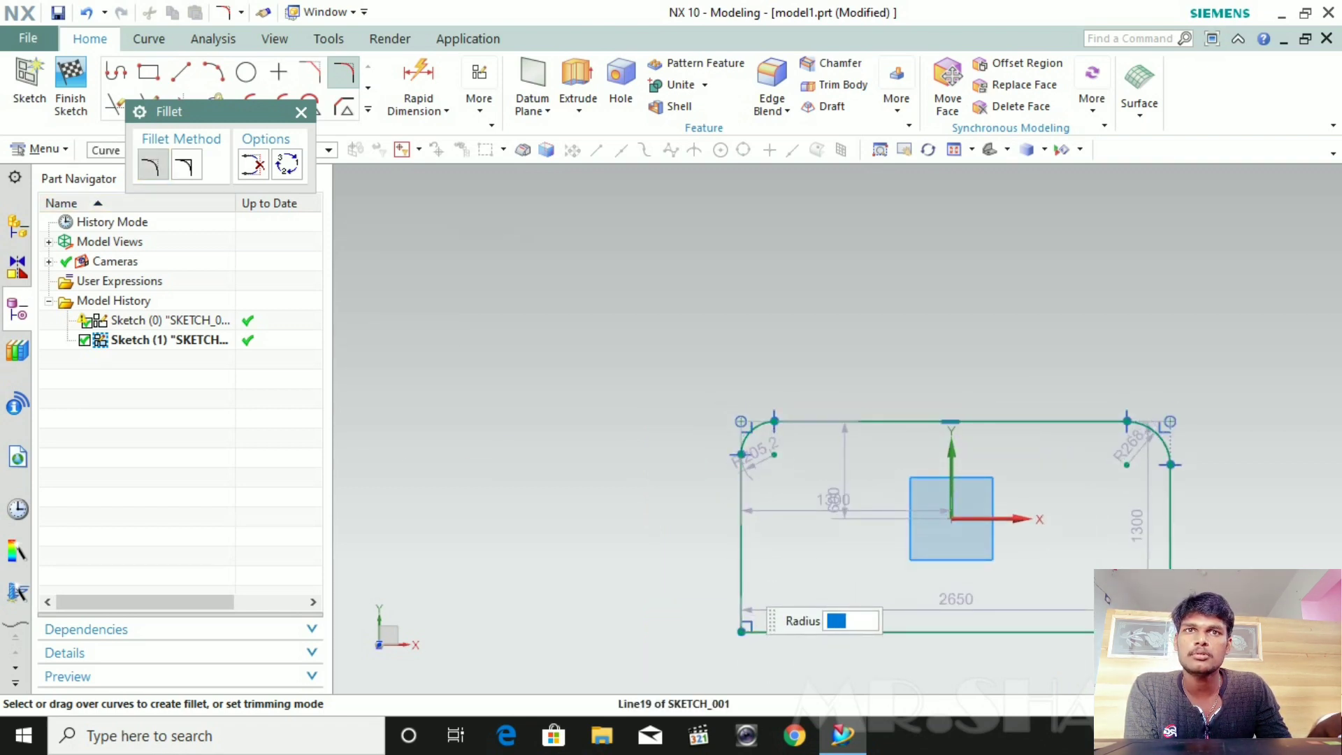
{"action": "left_click", "coordinate": [762, 632]}
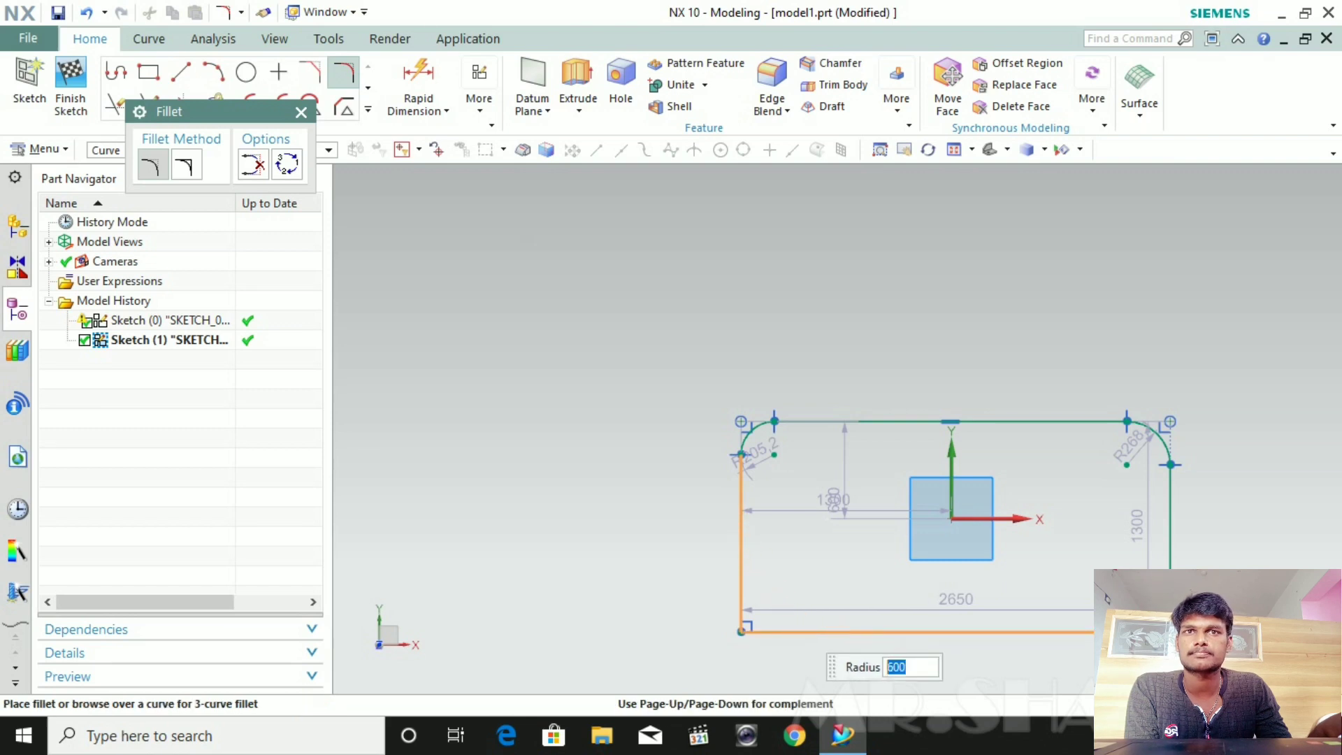
{"action": "left_click", "coordinate": [769, 604]}
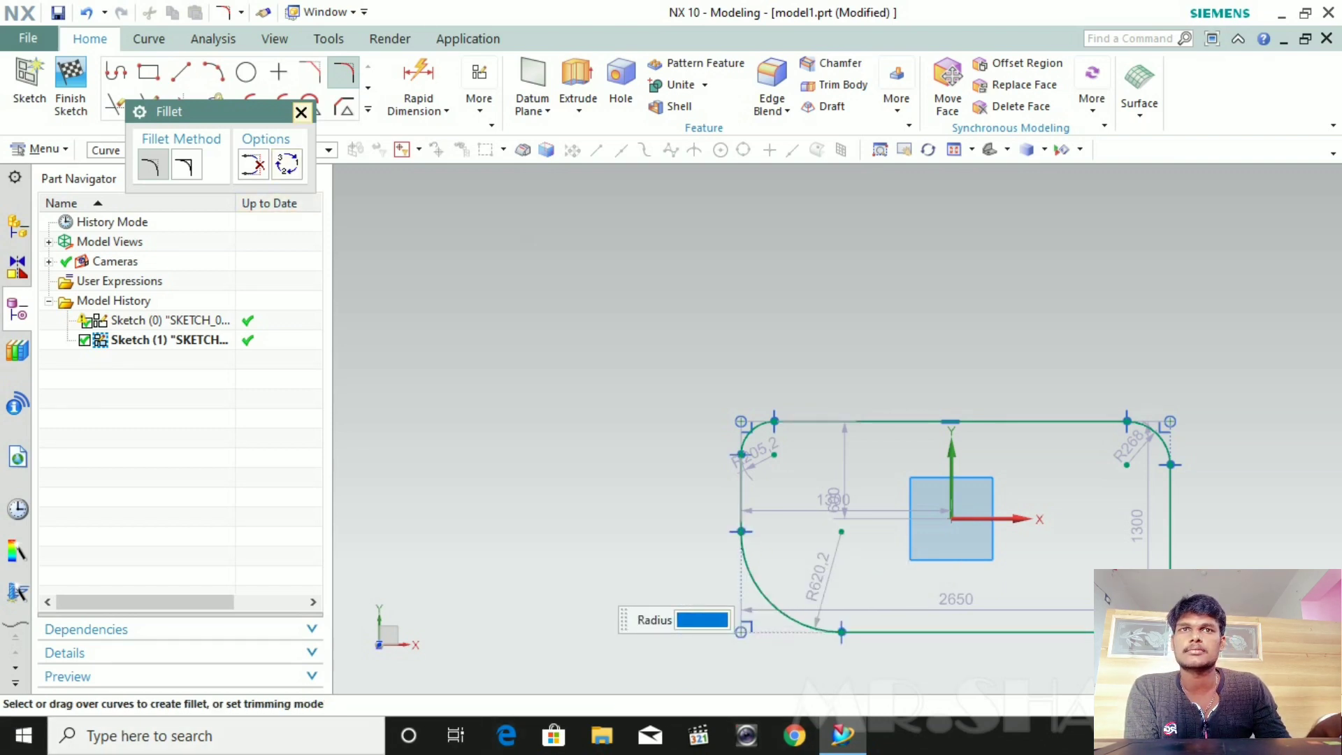
- Delete the entire filleted rectangle sketch and create a new empty sketch on the default plane
{"action": "key", "text": "Escape"}
{"action": "scroll", "coordinate": [944, 503], "scroll_direction": "down", "scroll_amount": 2}
{"action": "left_click_drag", "start_coordinate": [725, 413], "coordinate": [1067, 587]}
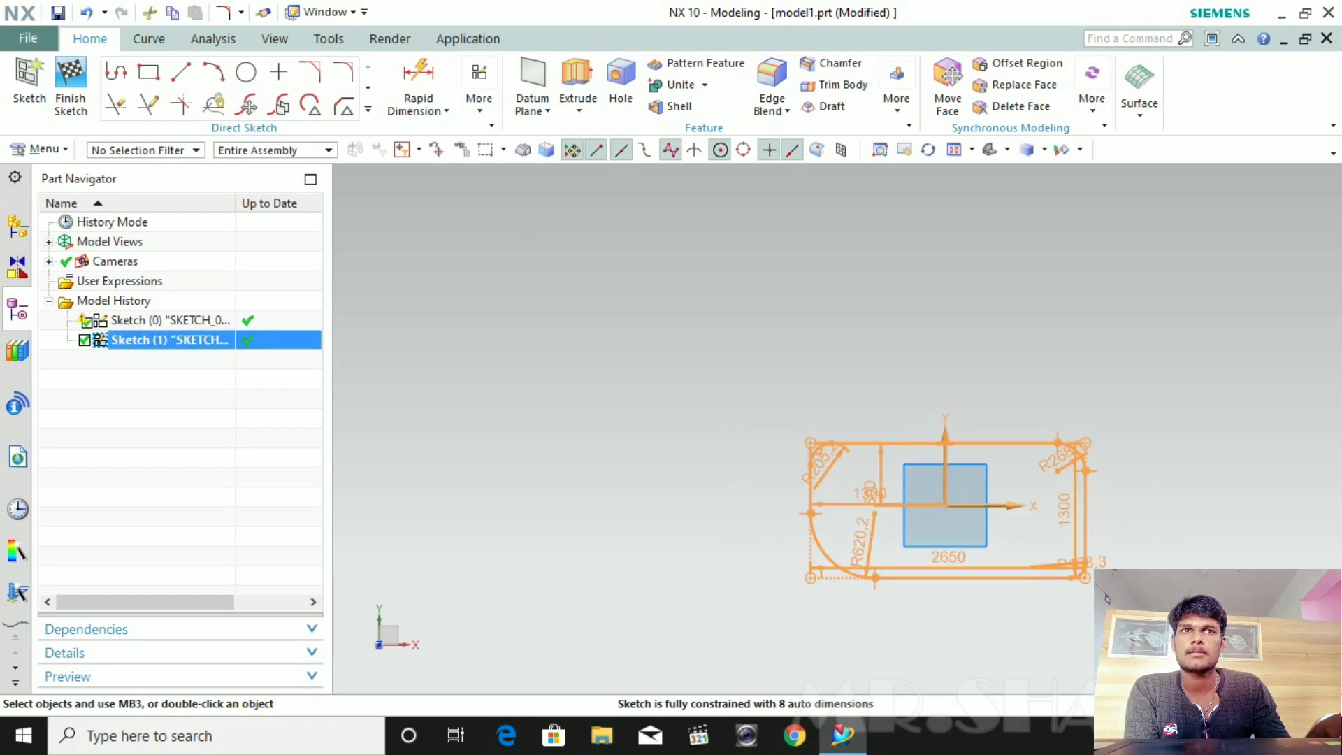
{"action": "right_click", "coordinate": [1068, 462]}
{"action": "left_click", "coordinate": [1113, 546]}
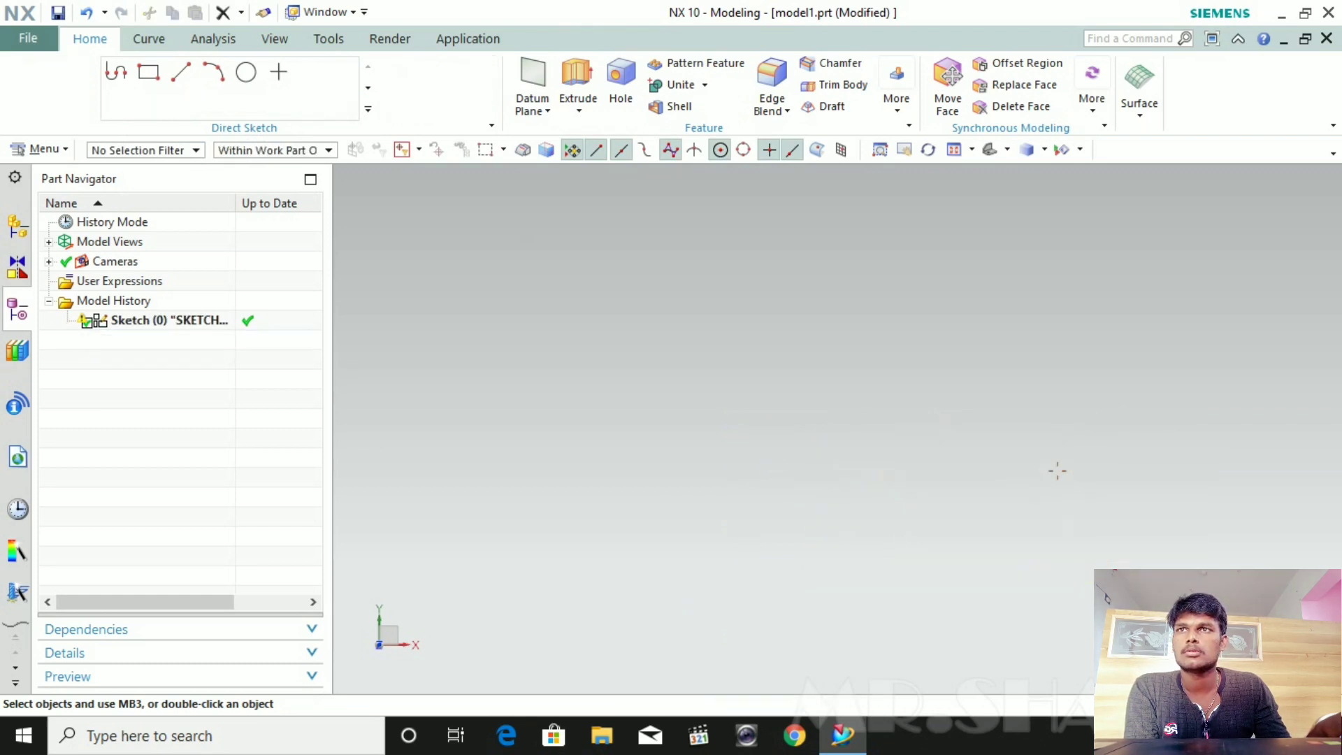
{"action": "left_click", "coordinate": [29, 80]}
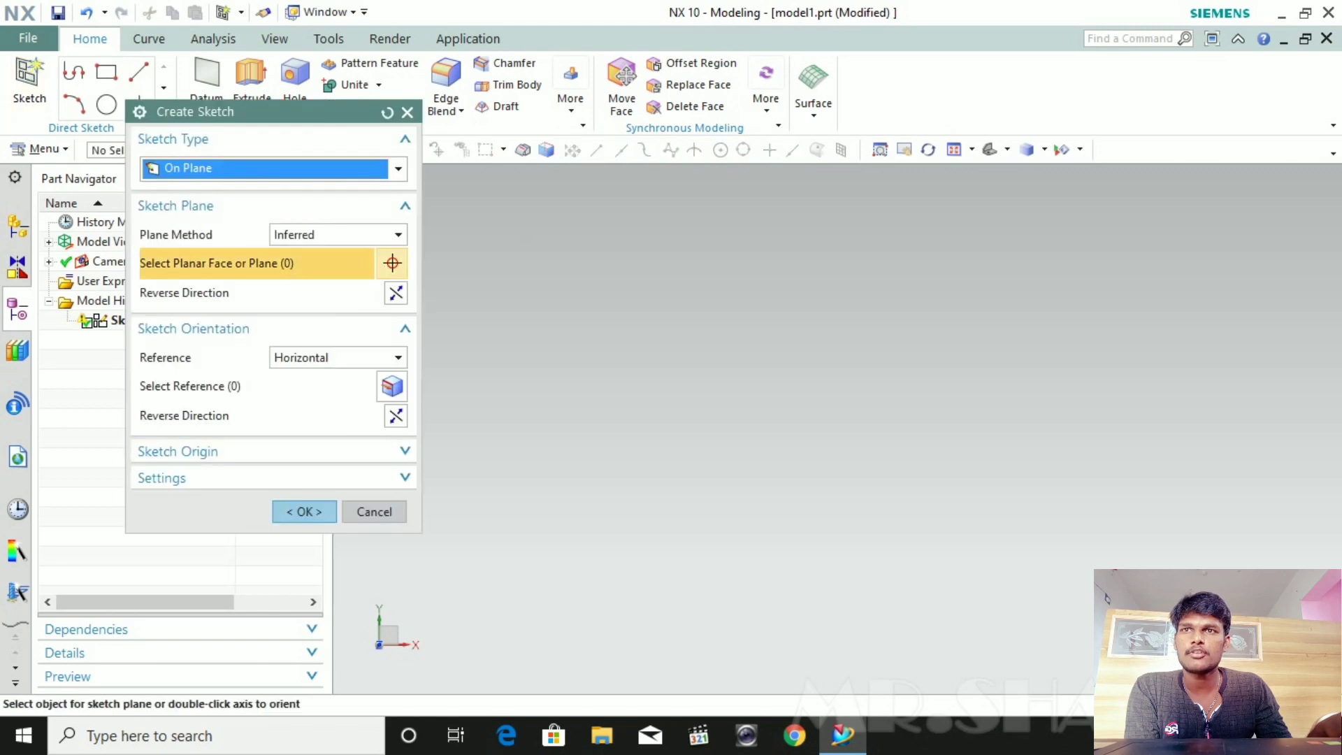
{"action": "left_click", "coordinate": [299, 509]}
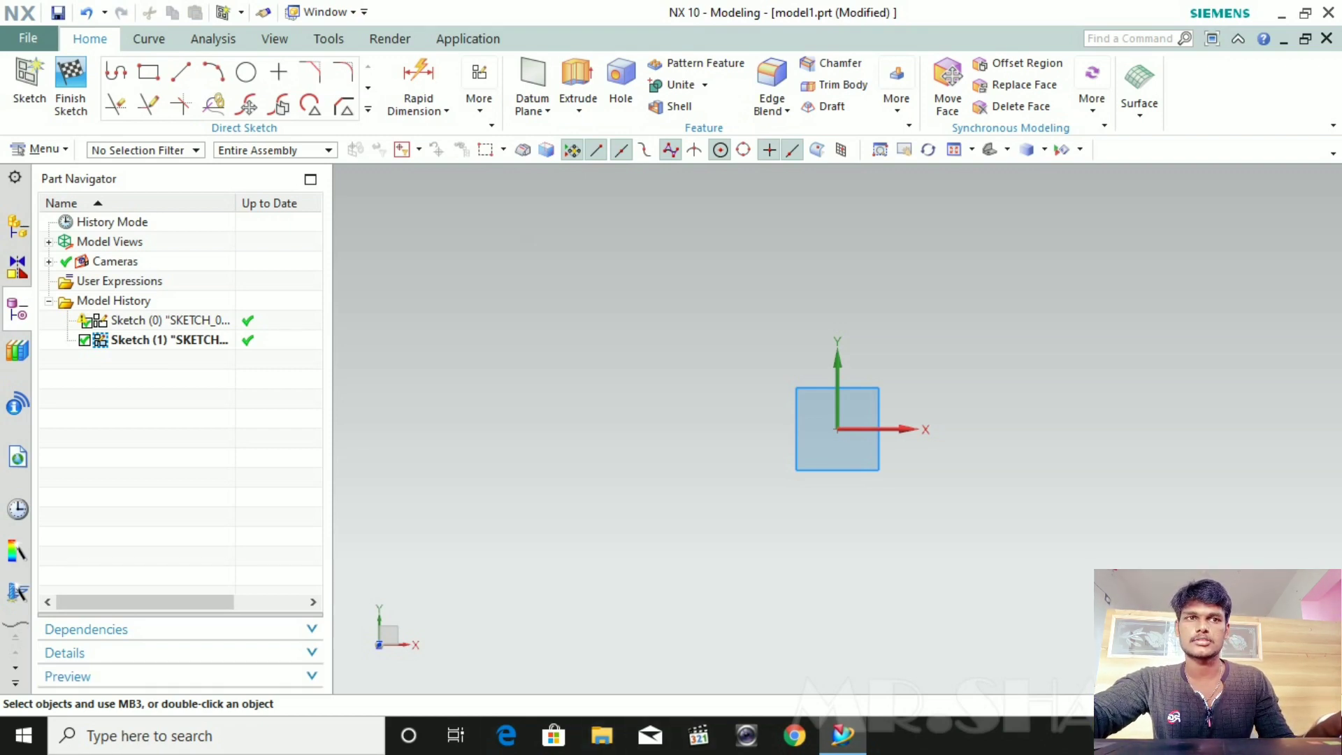
{"action": "right_click", "coordinate": [1042, 736]}
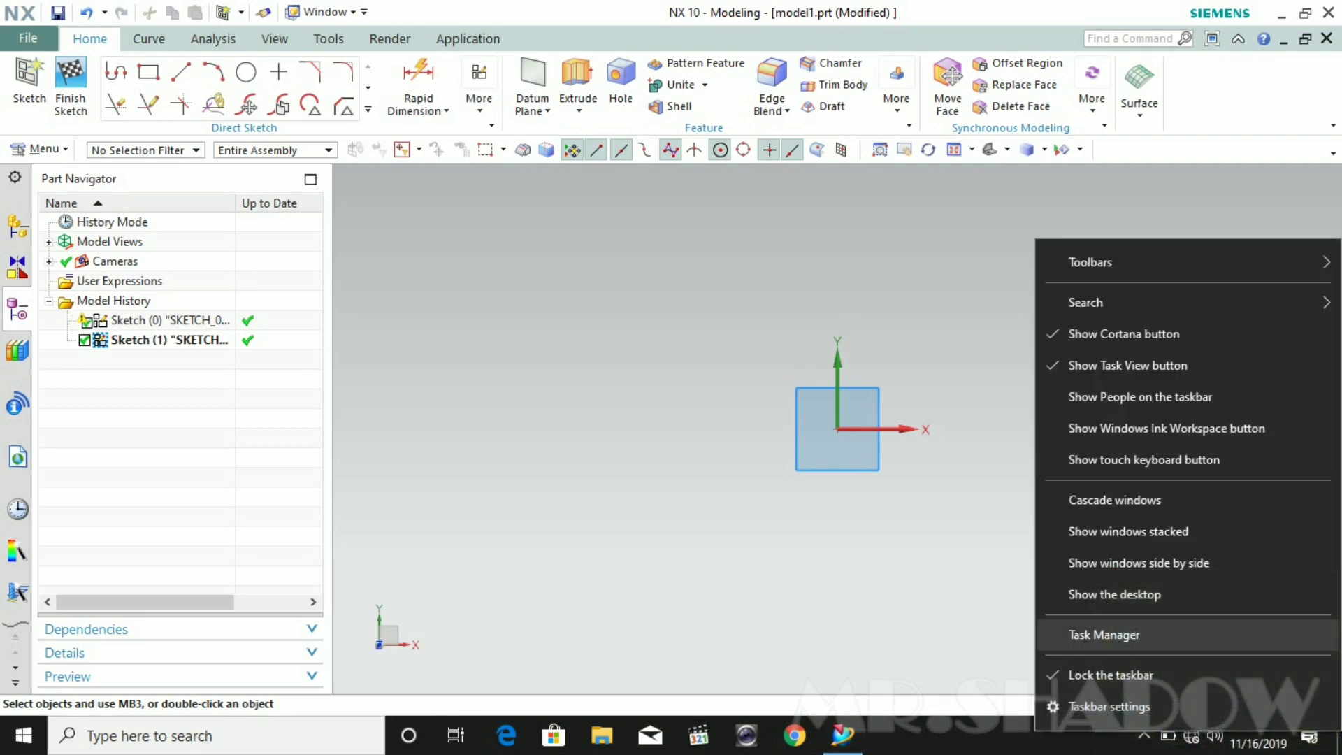
{"action": "left_click", "coordinate": [1144, 735]}
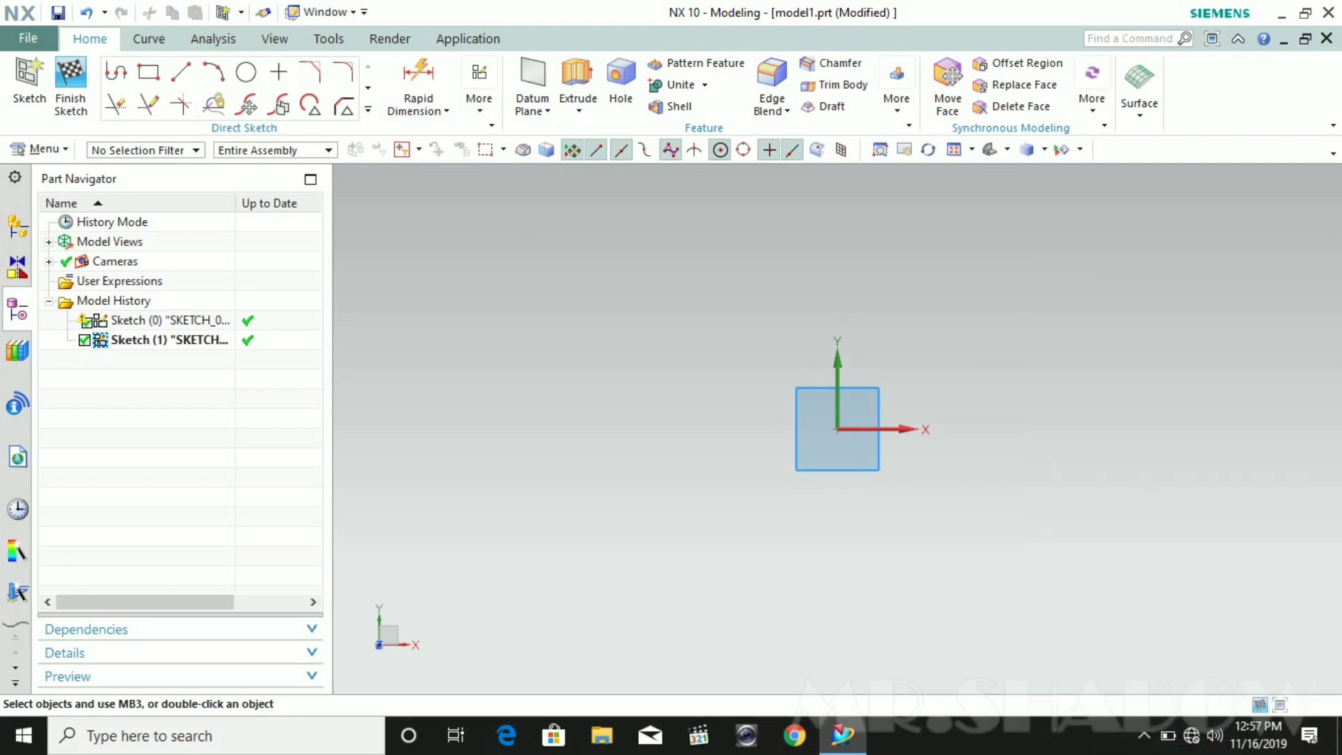
{"action": "right_click", "coordinate": [1104, 694]}
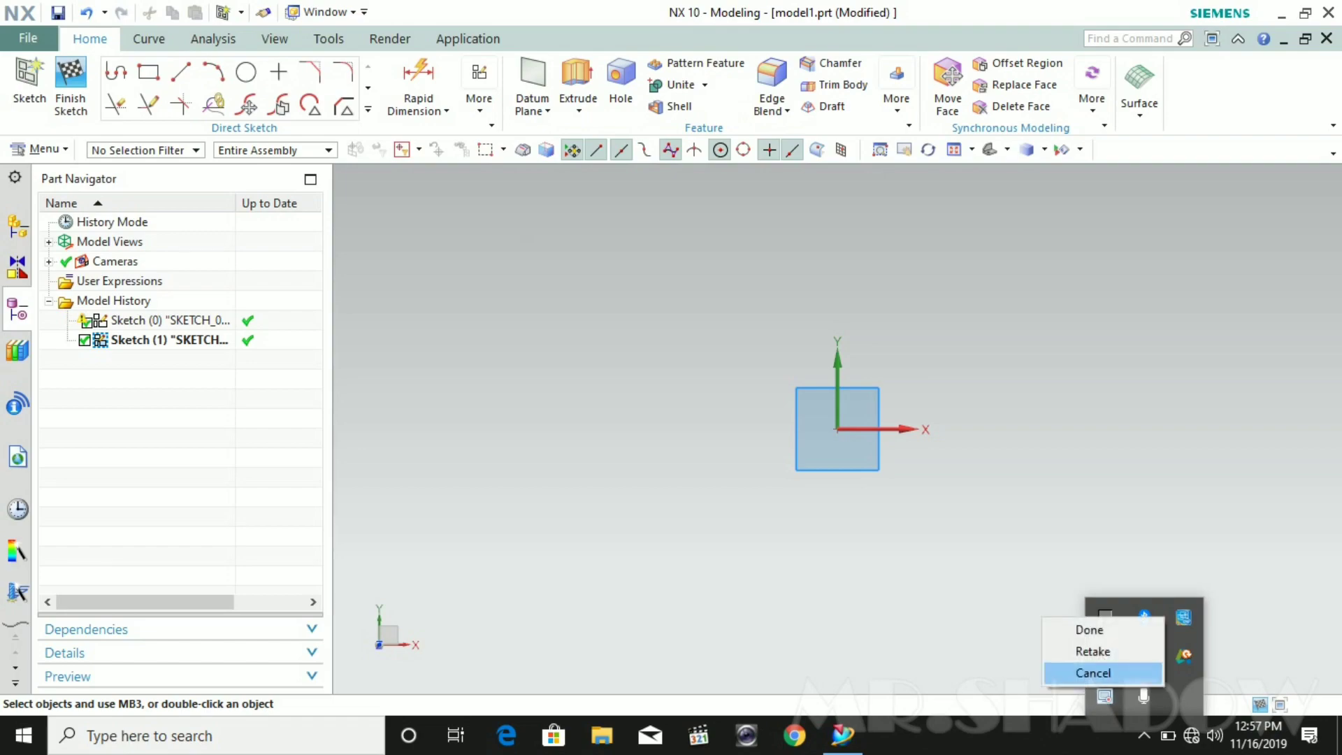